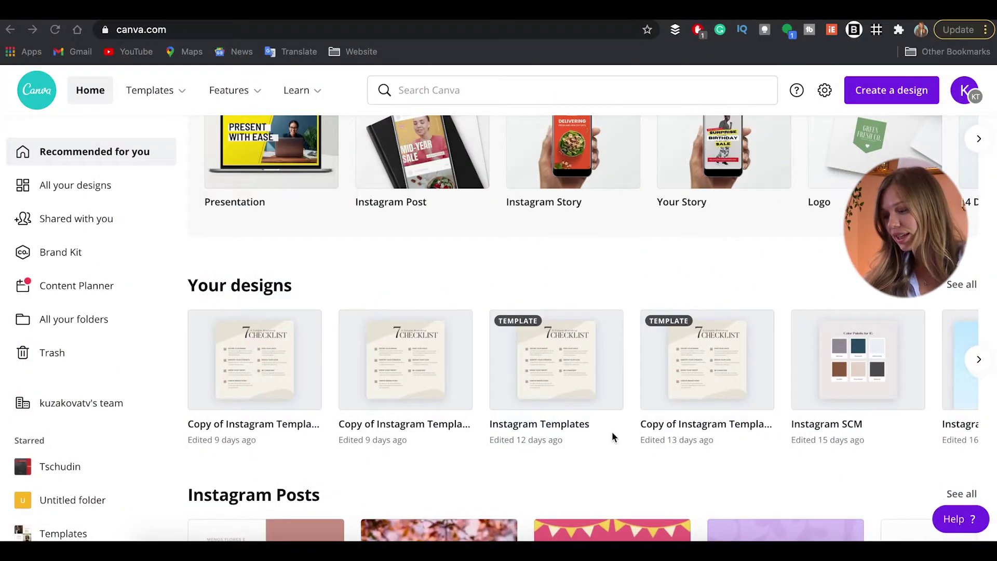
Create an Instagram Post design and apply the beige "Everything is designed" template suggested for you.
click(406, 186)
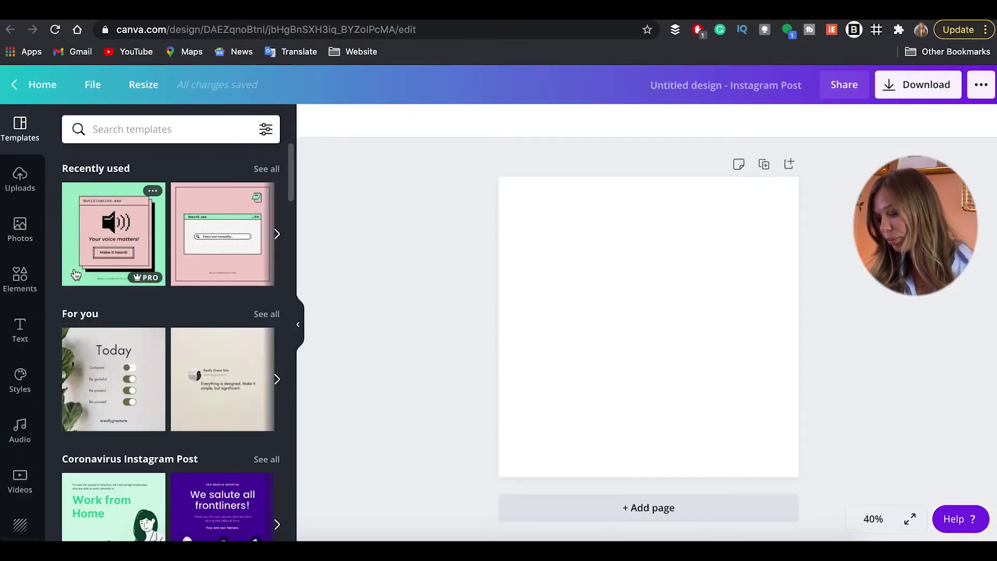
click(202, 355)
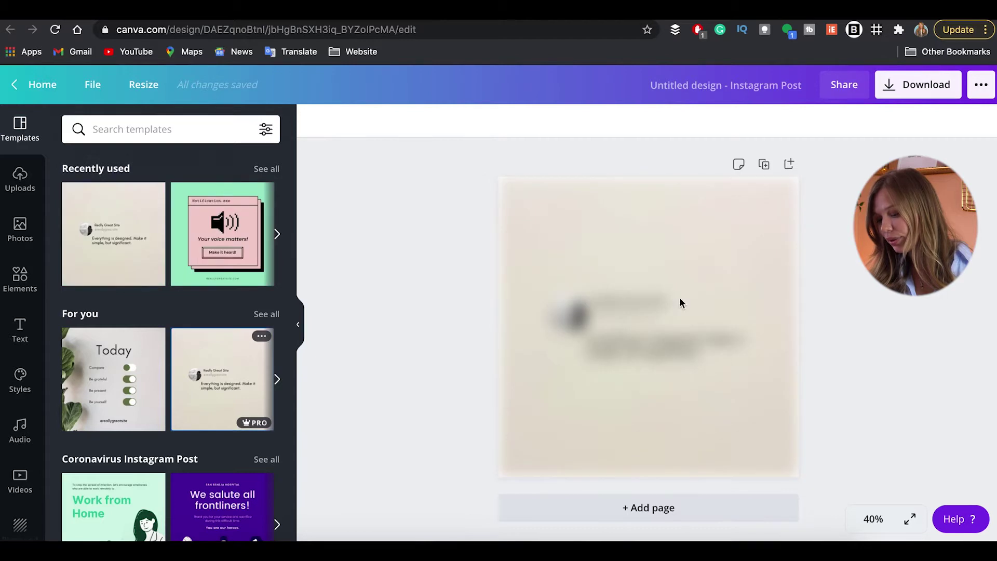
Delete the template's profile photo and all three text lines, keeping only the beige textured background.
click(573, 236)
drag(546, 235, 728, 386)
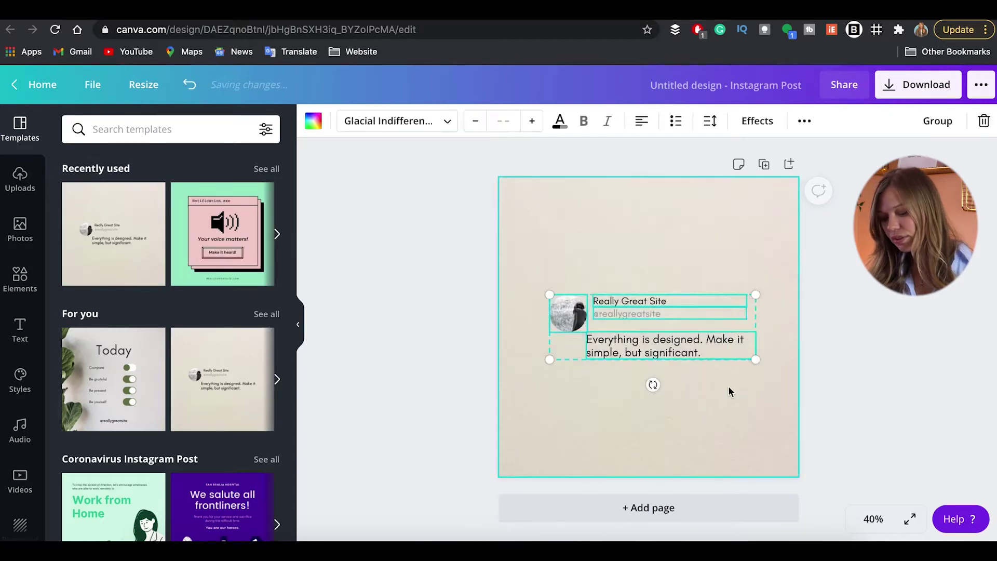
key(Delete)
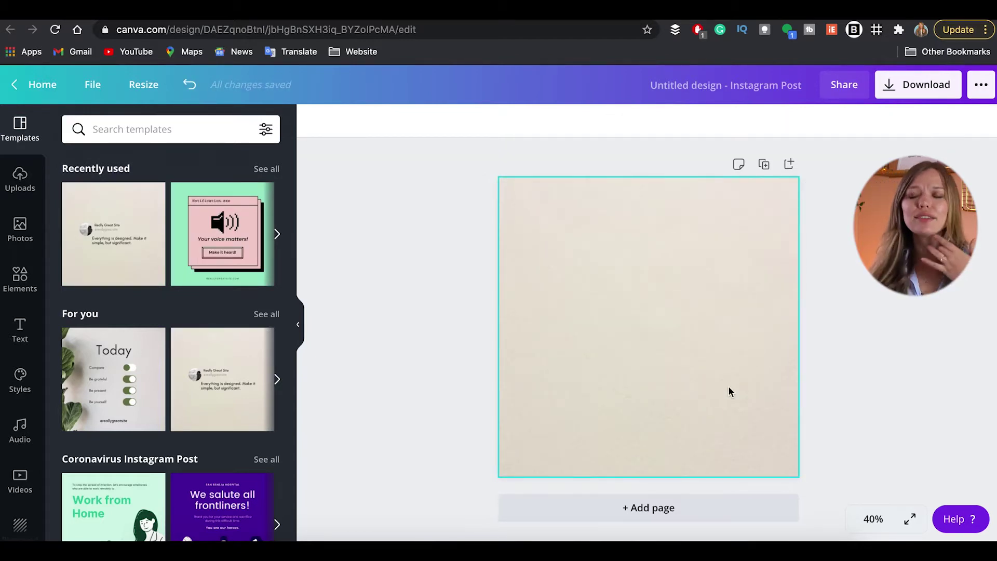
Add a default paragraph text box in the middle of the page.
click(16, 335)
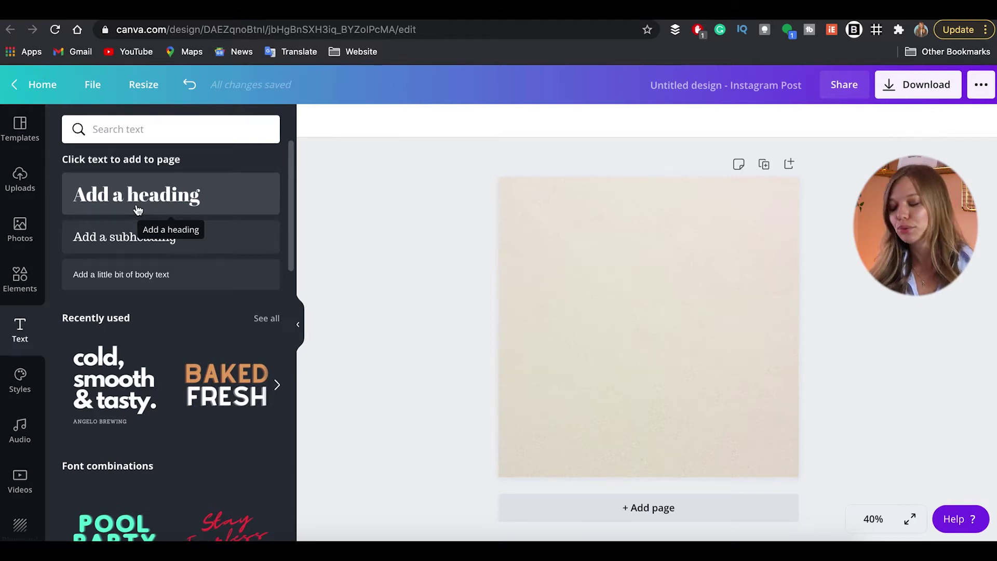
click(635, 285)
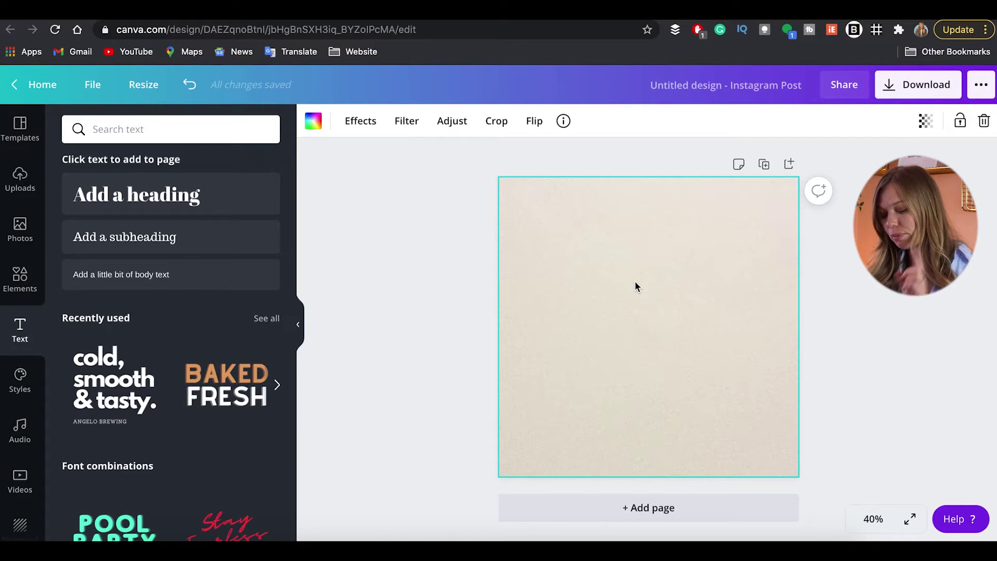
key(t)
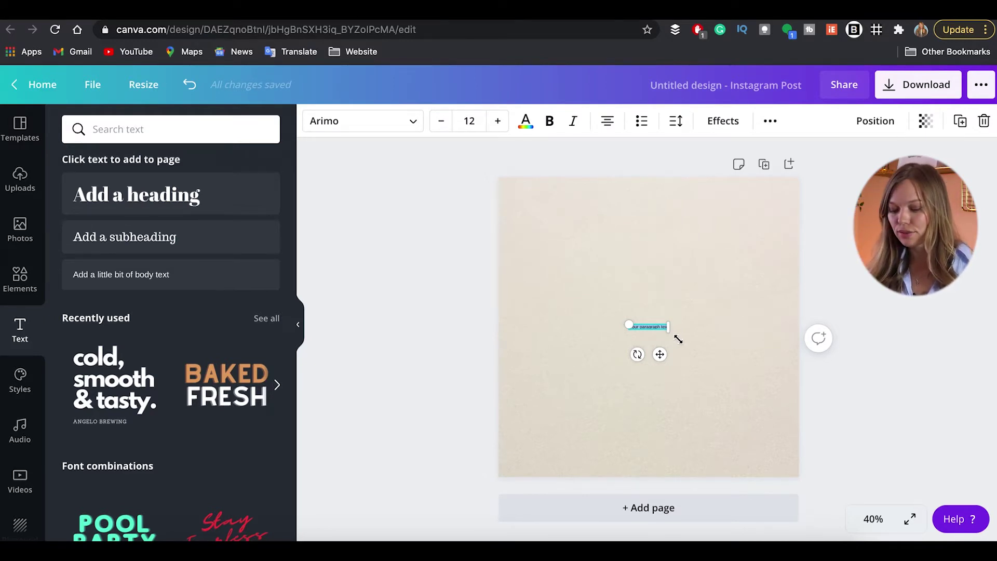
click(729, 351)
Copy and paste the paragraph text box, and place the copy directly above the original.
drag(589, 296, 715, 356)
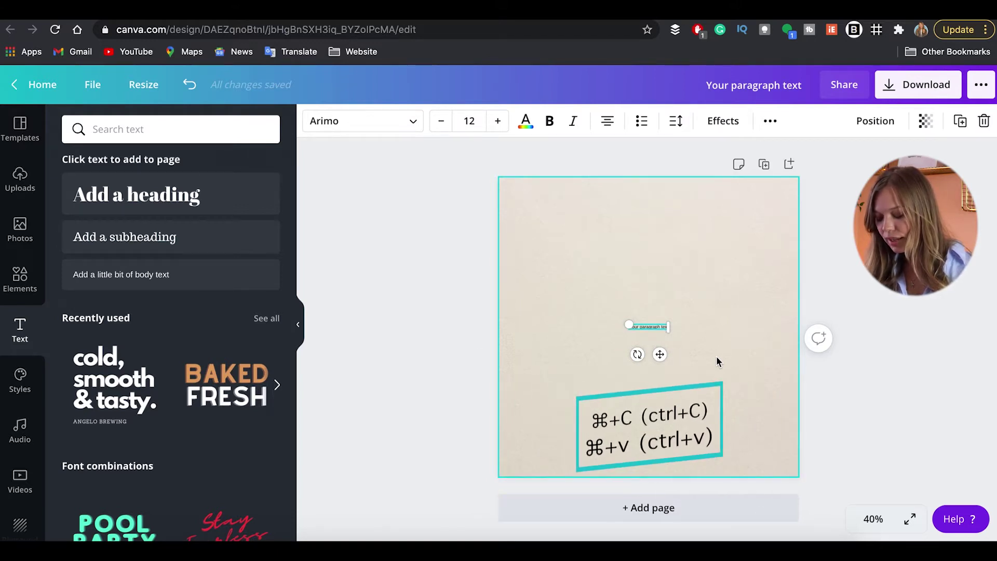
key(super+v)
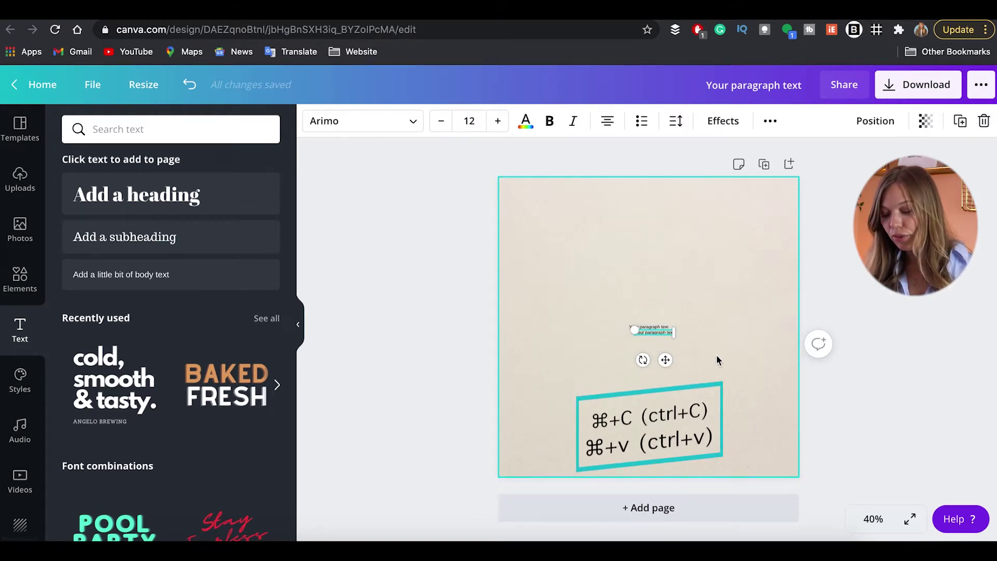
click(702, 350)
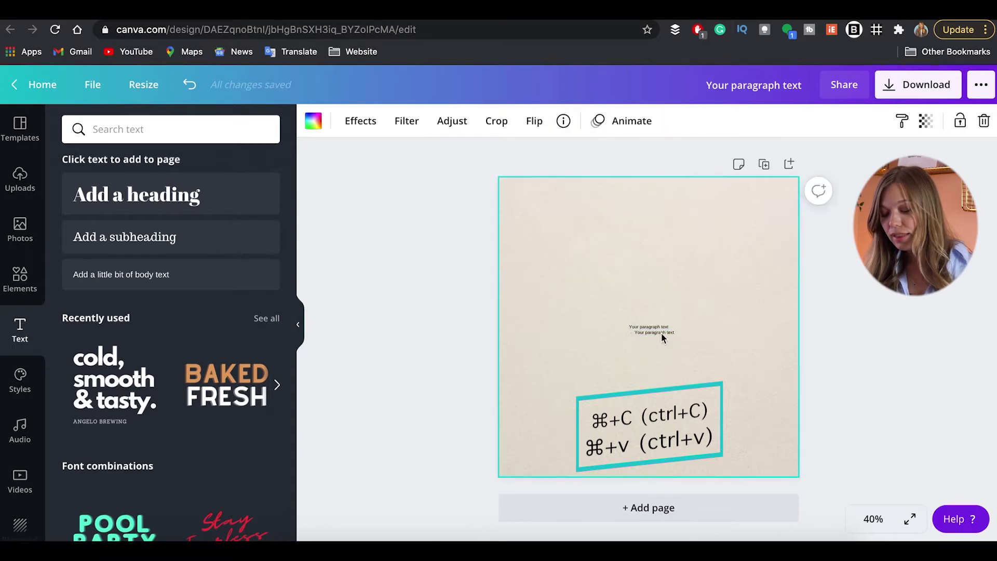
drag(670, 337, 665, 318)
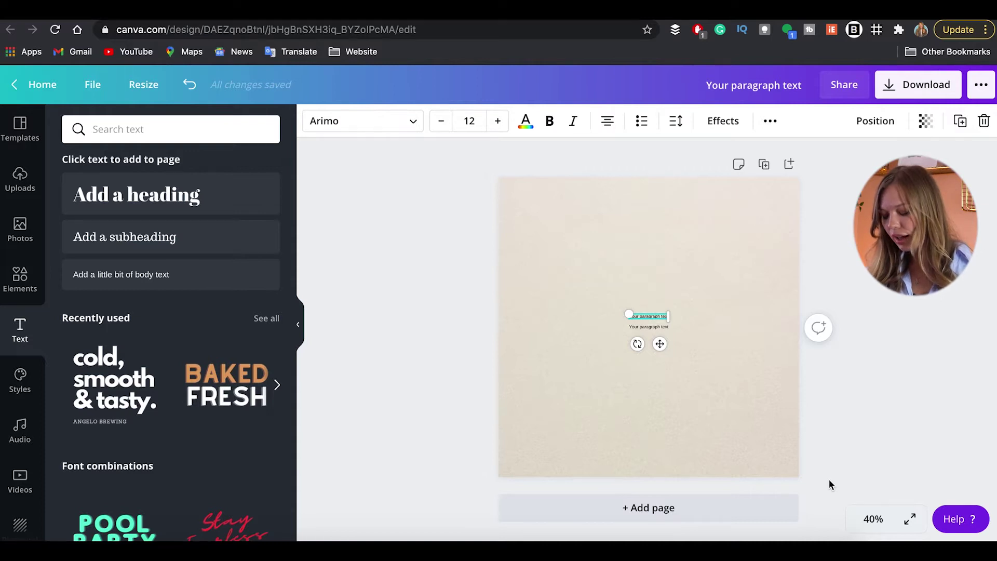
key(super+equal)
key(super+equal)
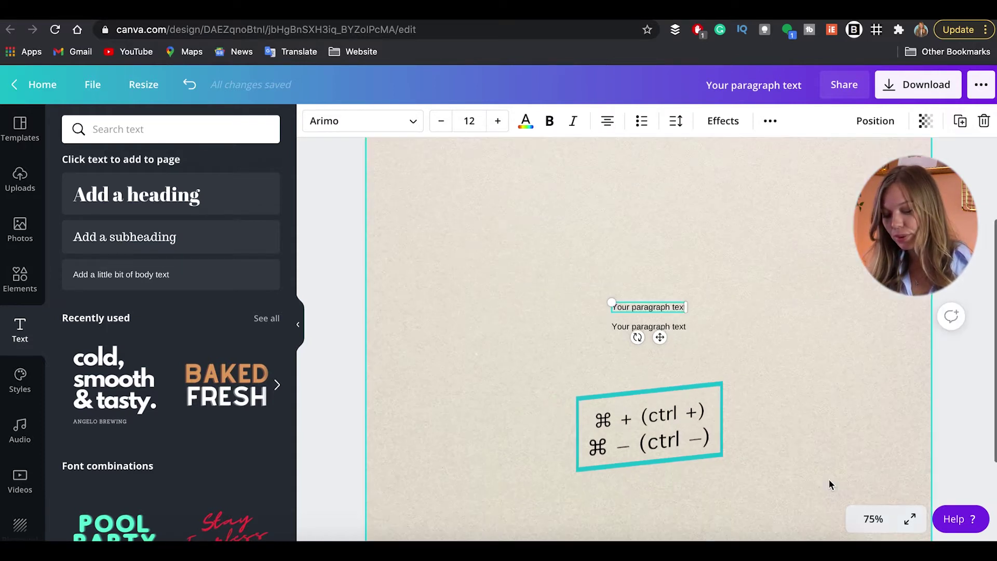
key(super+equal)
key(super+minus)
key(super+minus)
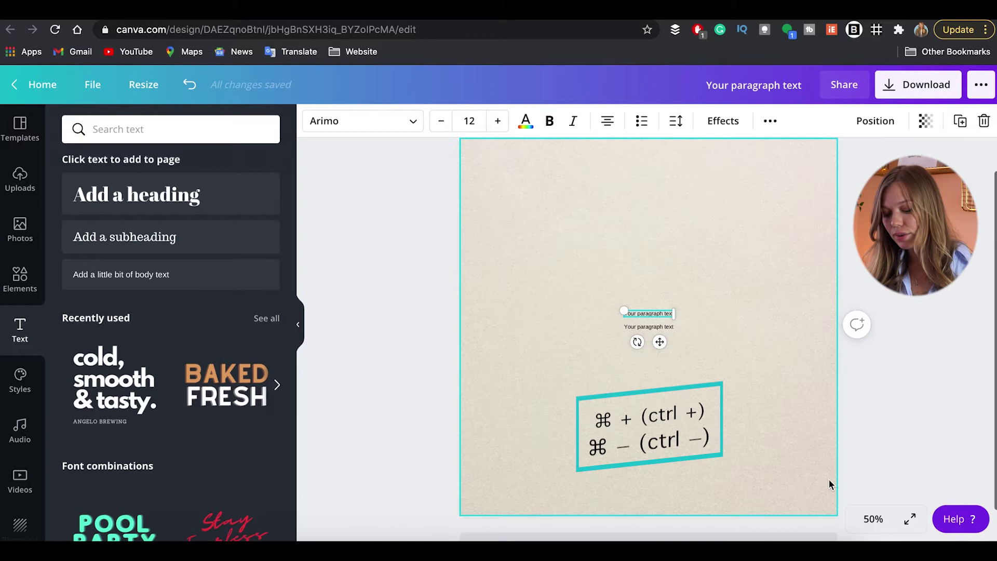
key(super+minus)
key(super+minus)
key(super+equal)
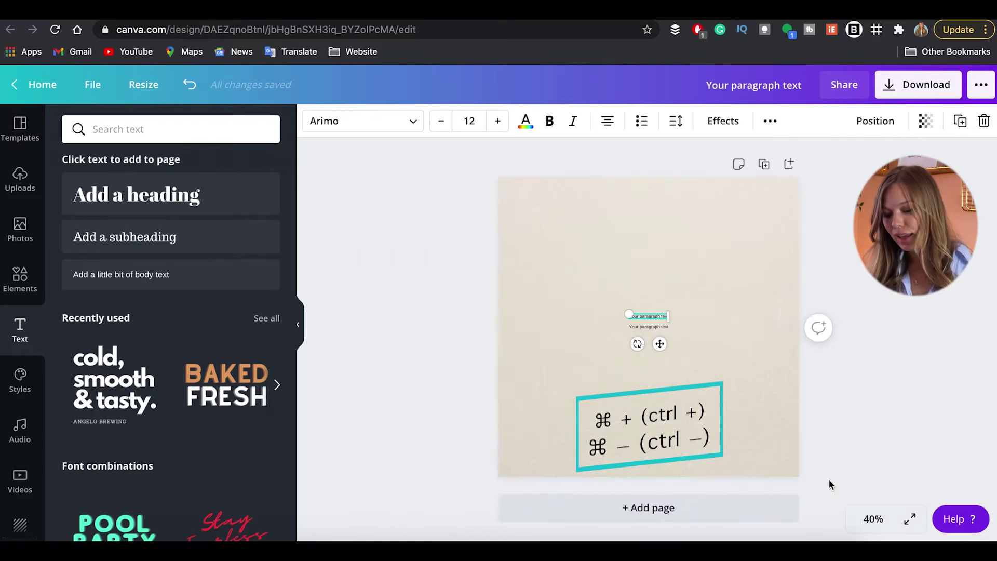
Delete both paragraph text boxes from the page.
click(908, 422)
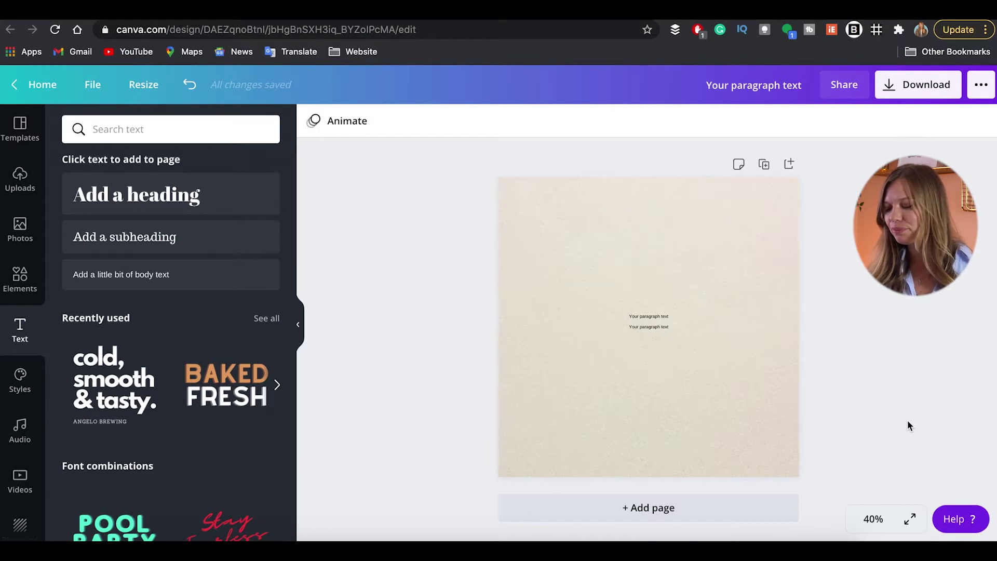
drag(618, 296, 687, 363)
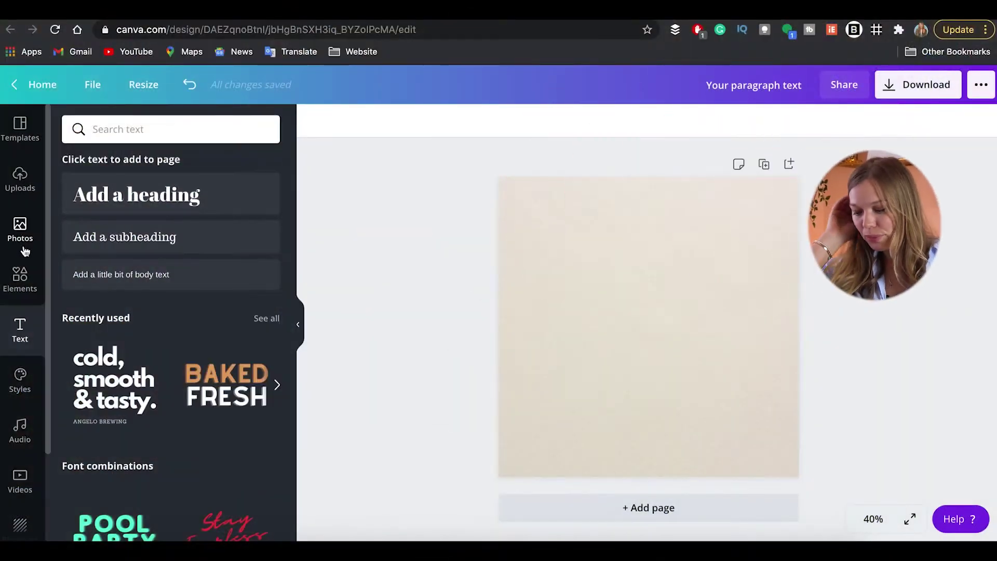
Add the recently used photo of the child on a tricycle and enlarge it beyond the page's side edges.
click(20, 228)
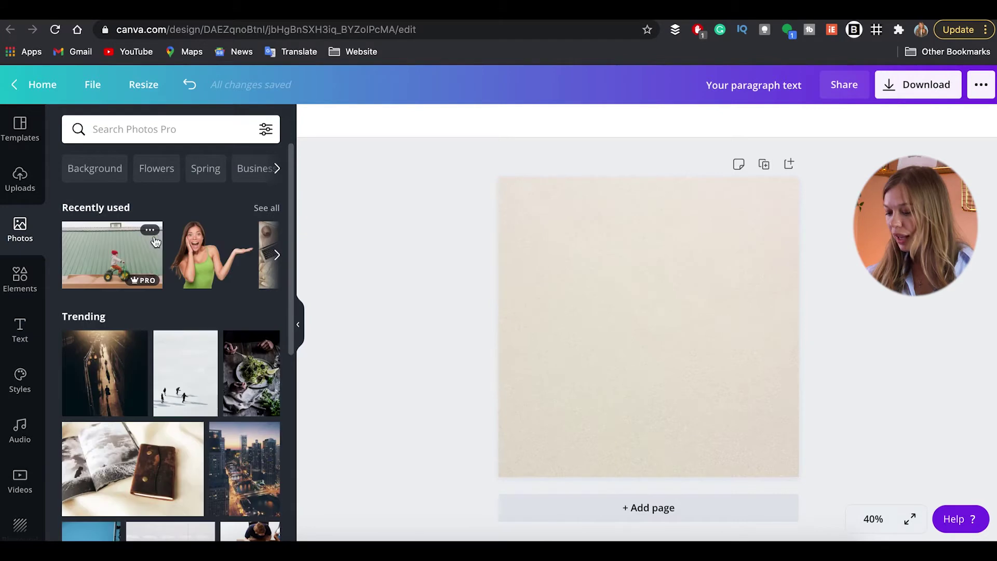
click(99, 261)
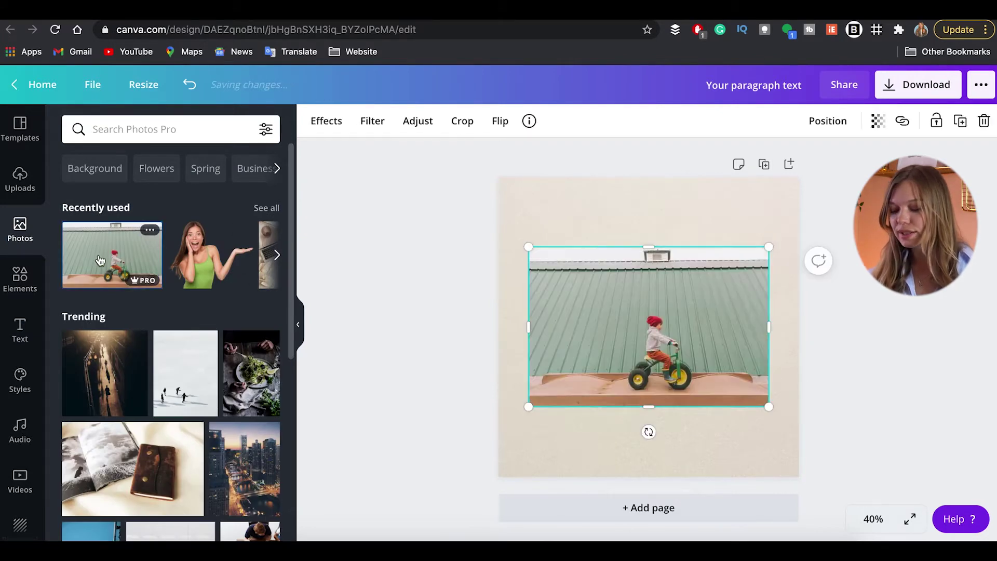
drag(769, 405, 849, 436)
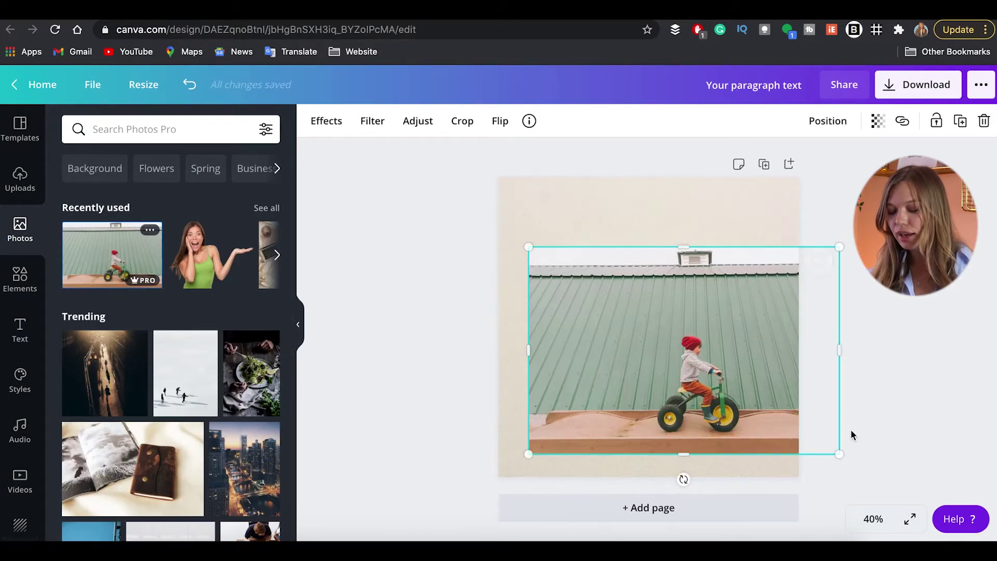
drag(528, 247, 469, 206)
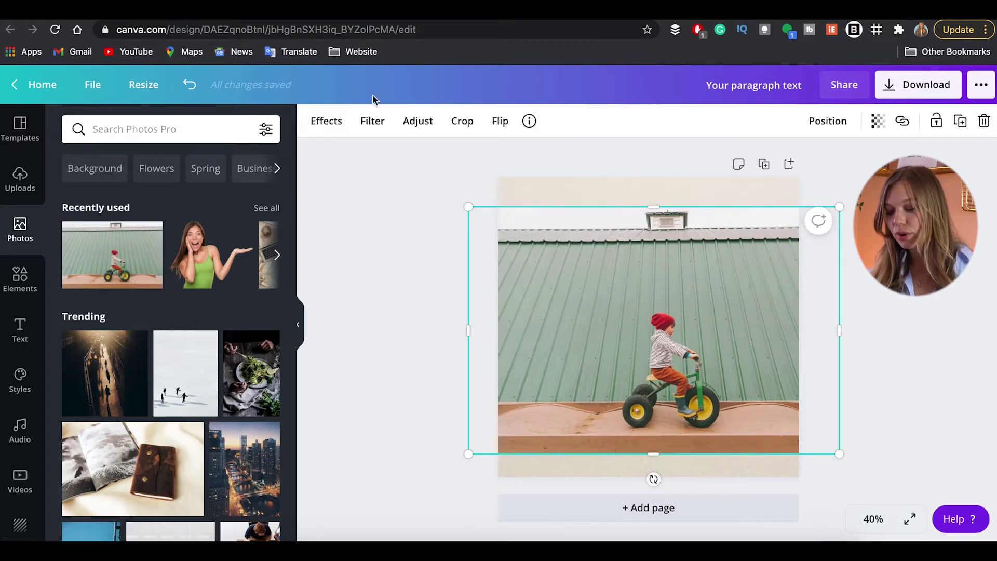
Remove the tricycle photo's background with Background Remover and try out its Erase and Restore brushes without painting.
click(321, 127)
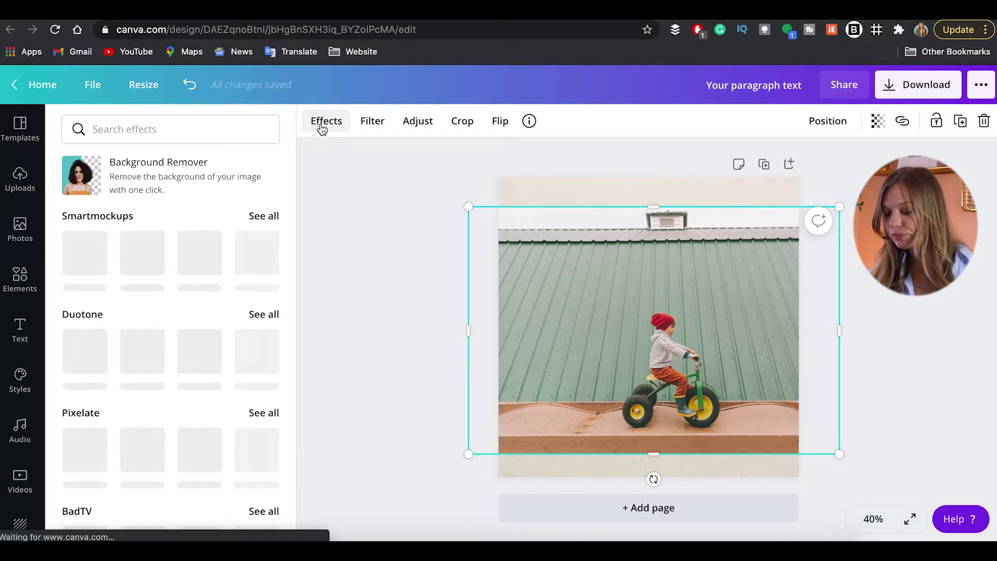
click(156, 190)
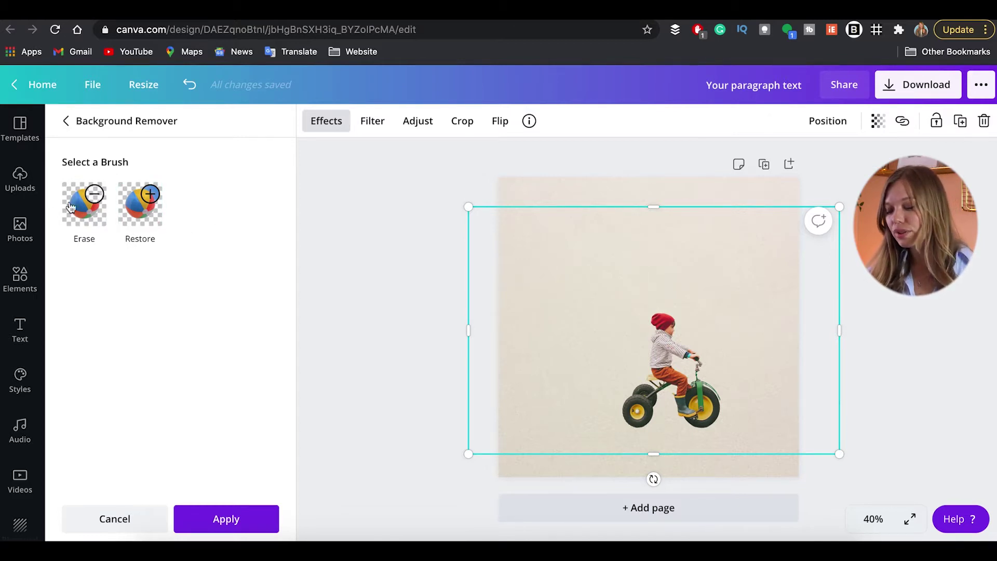
click(94, 207)
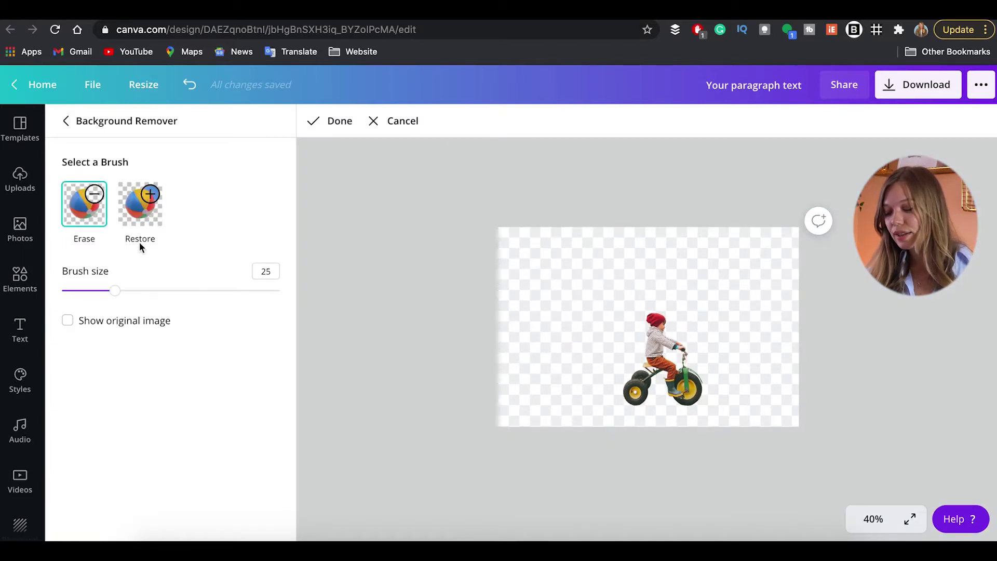
click(143, 225)
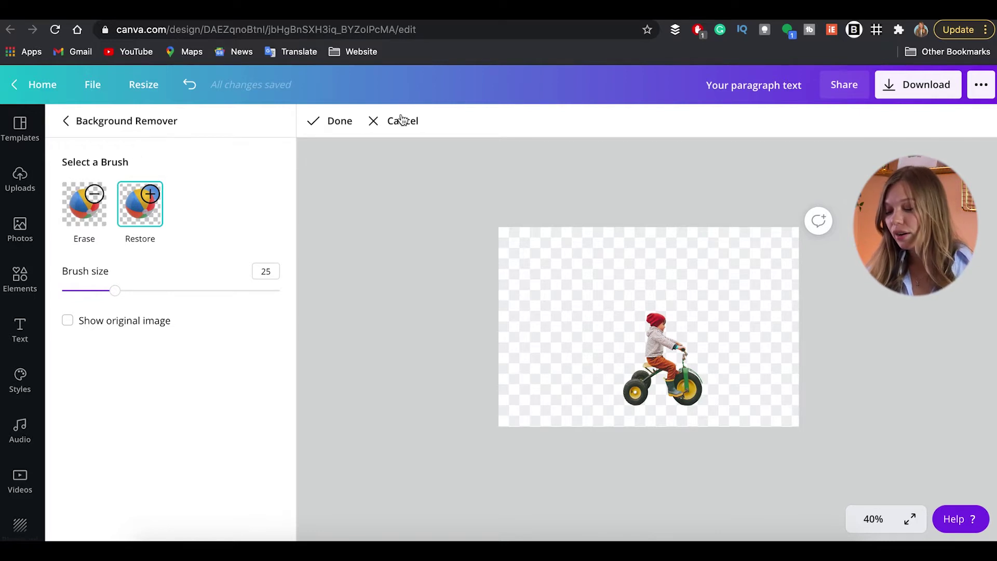
click(352, 125)
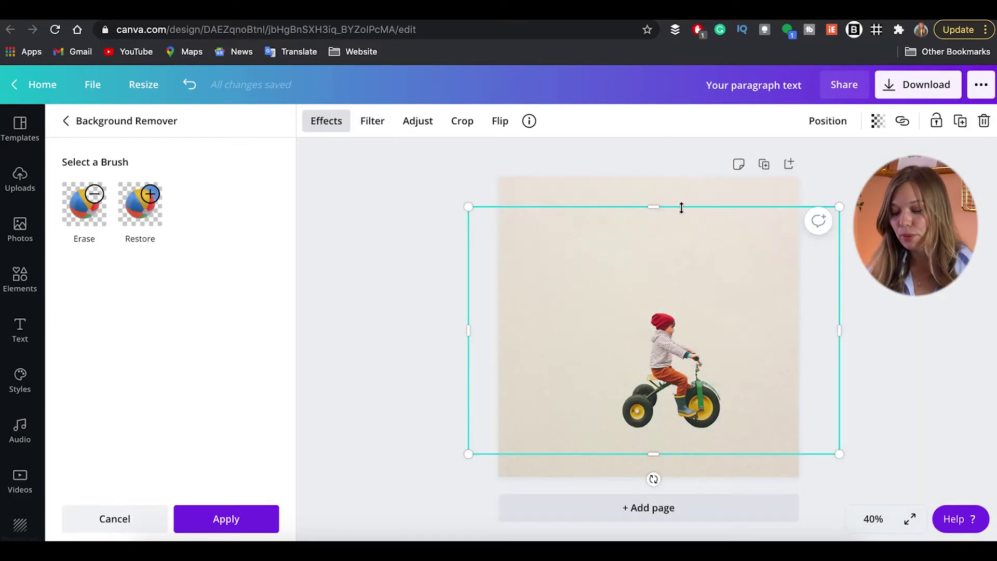
Crop the cutout's empty upper and side areas around the child, then center it on the page and apply the effect.
drag(660, 207, 660, 284)
drag(469, 370, 575, 366)
drag(837, 365, 733, 366)
drag(657, 350, 653, 357)
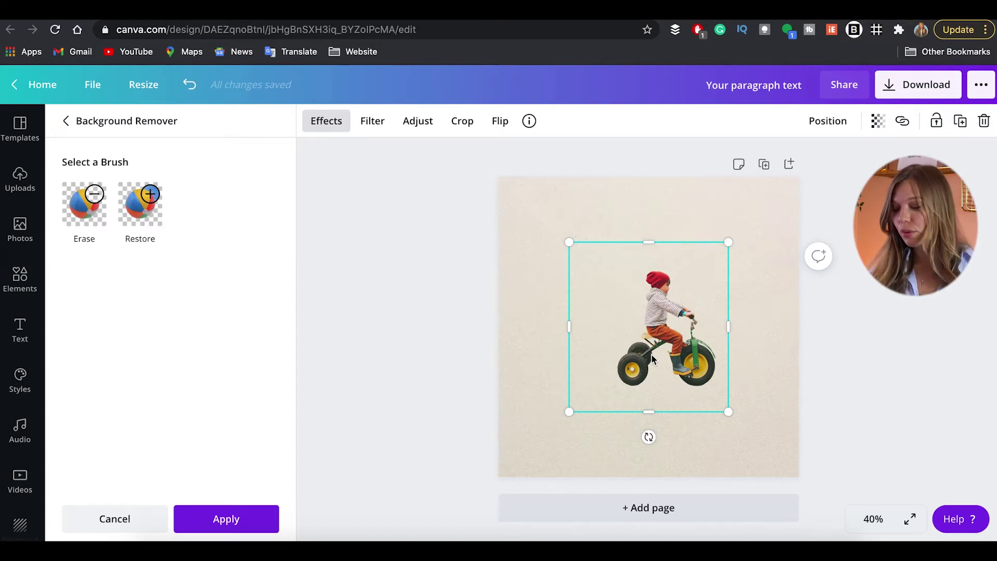
click(649, 435)
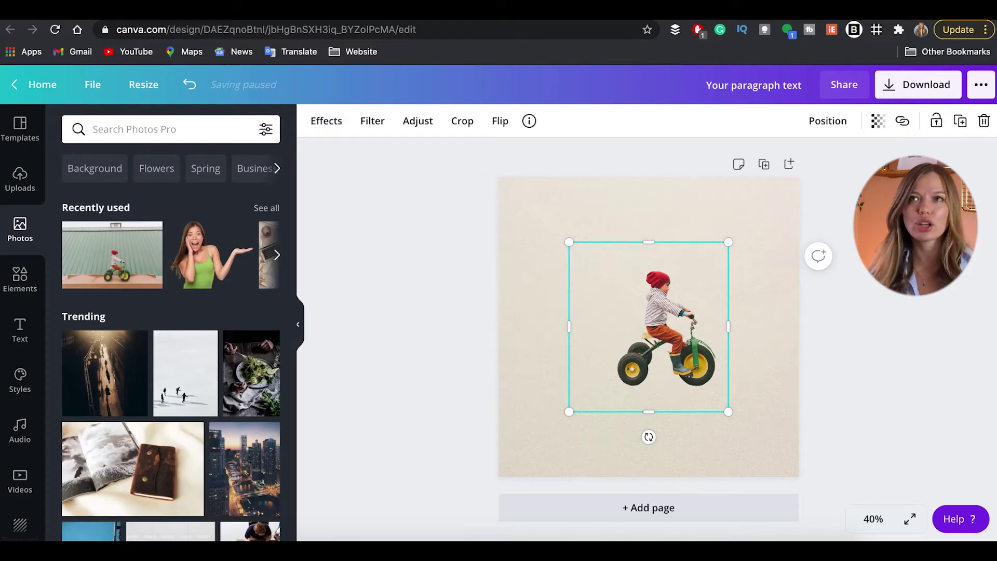
Duplicate the tricycle cutout and place the copy to the left of the original, slightly higher and overlapping it.
click(662, 202)
click(675, 315)
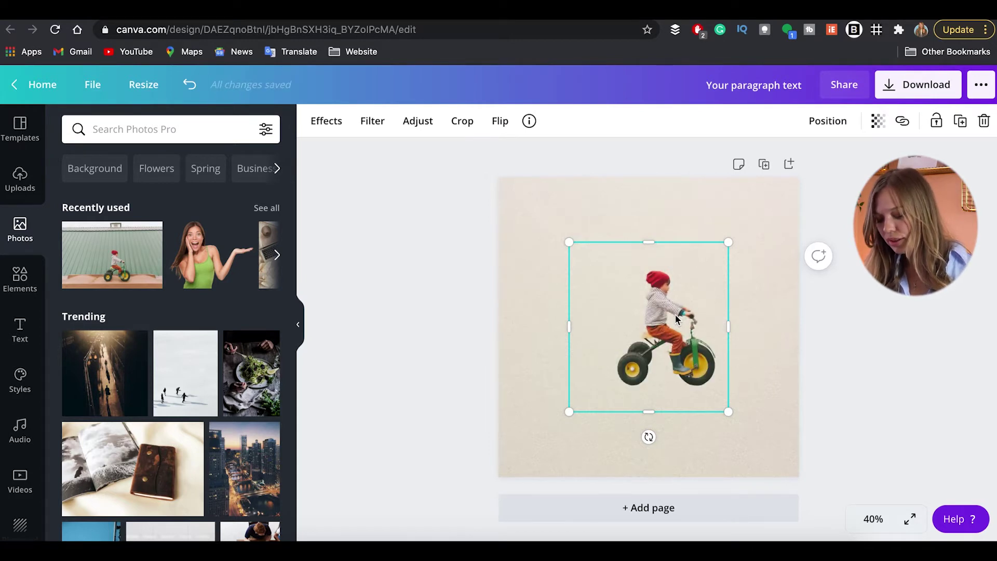
key(ctrl+d)
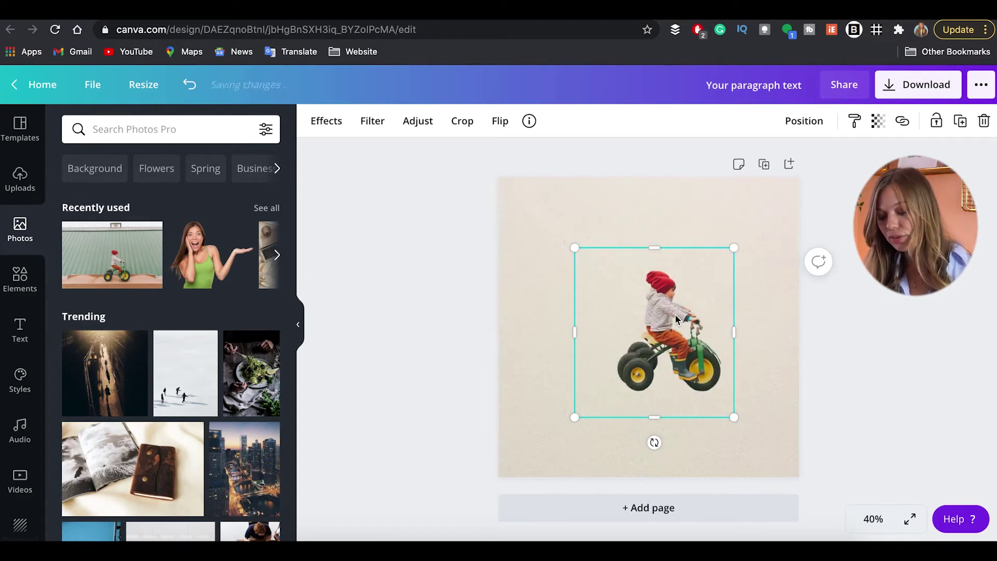
drag(675, 320, 612, 306)
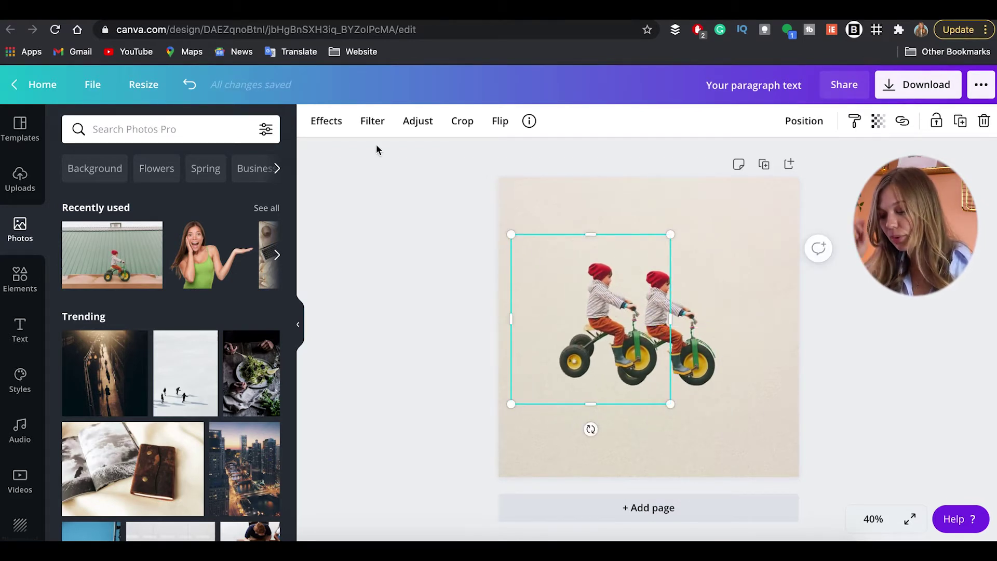
Give the left tricycle copy the Cherry Duotone effect and set its highlights color to white, #FFFFFF.
click(326, 125)
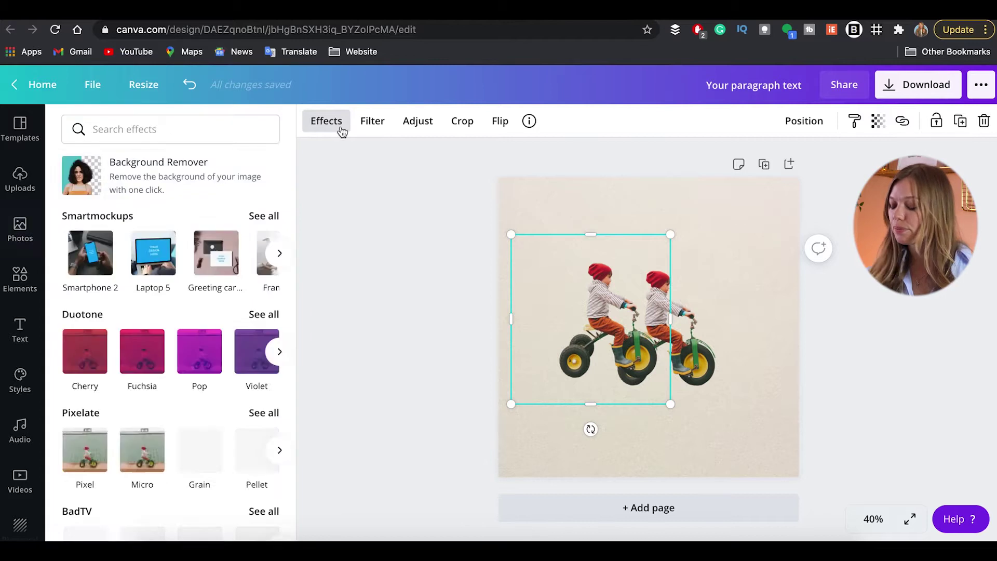
click(86, 358)
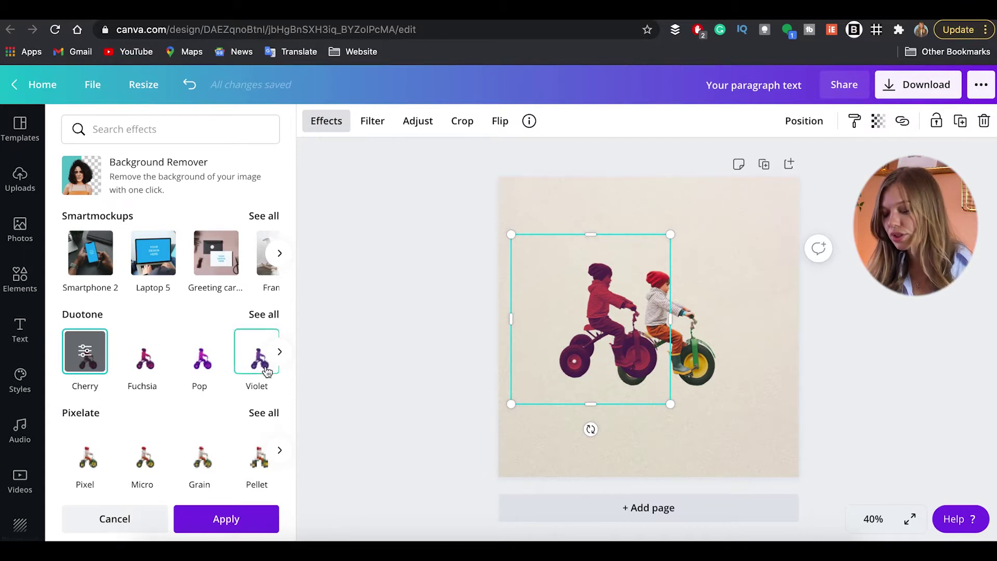
click(73, 365)
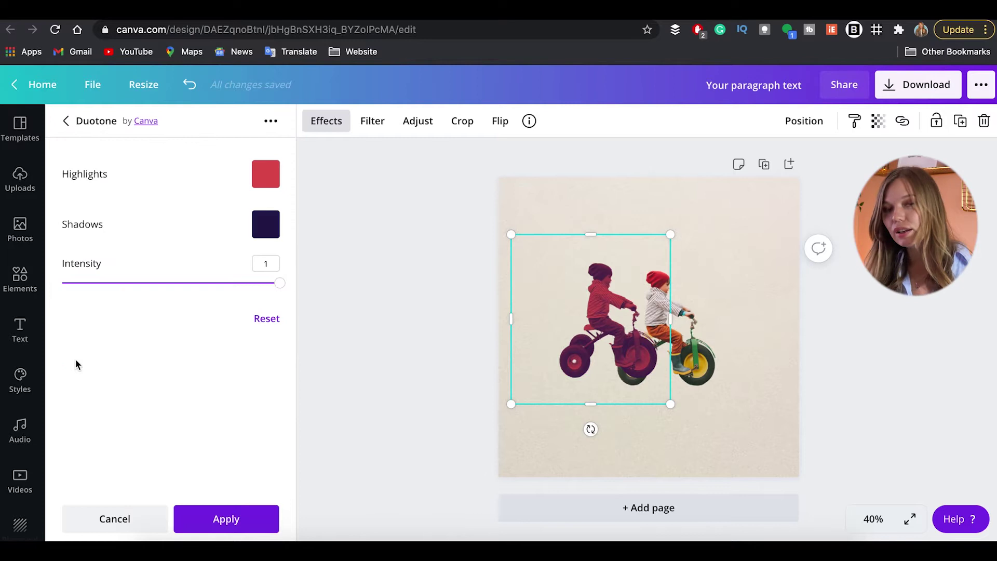
click(265, 177)
drag(378, 221, 236, 191)
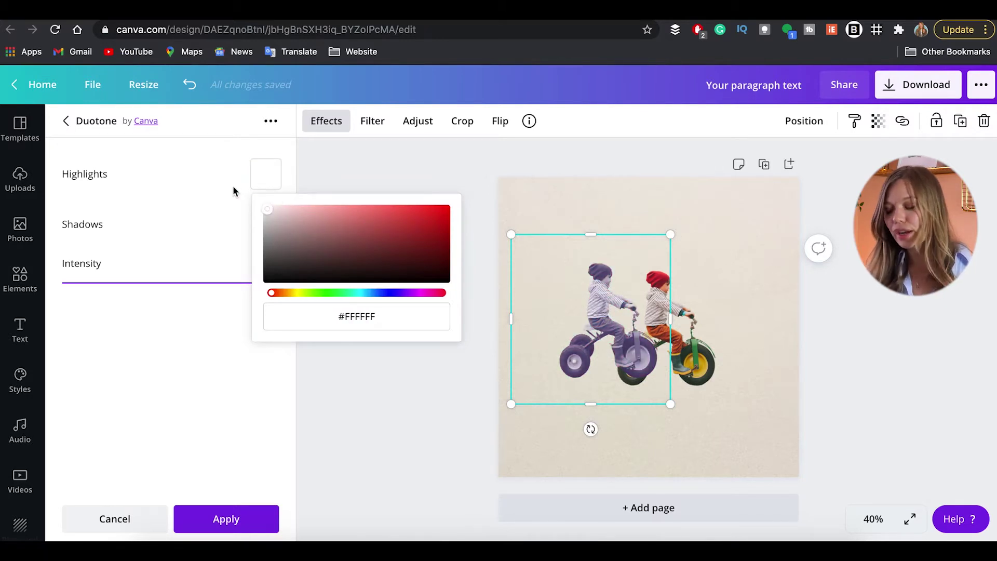
click(158, 209)
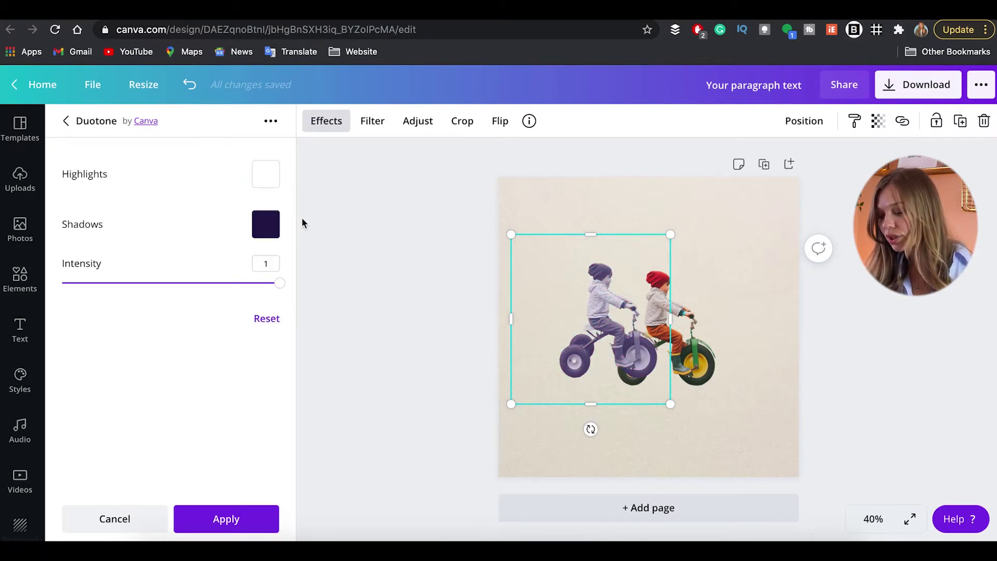
Set the left tricycle copy's Duotone shadows color to white, #FFFFFF, and apply it to get a solid white silhouette.
click(270, 228)
drag(388, 315, 241, 236)
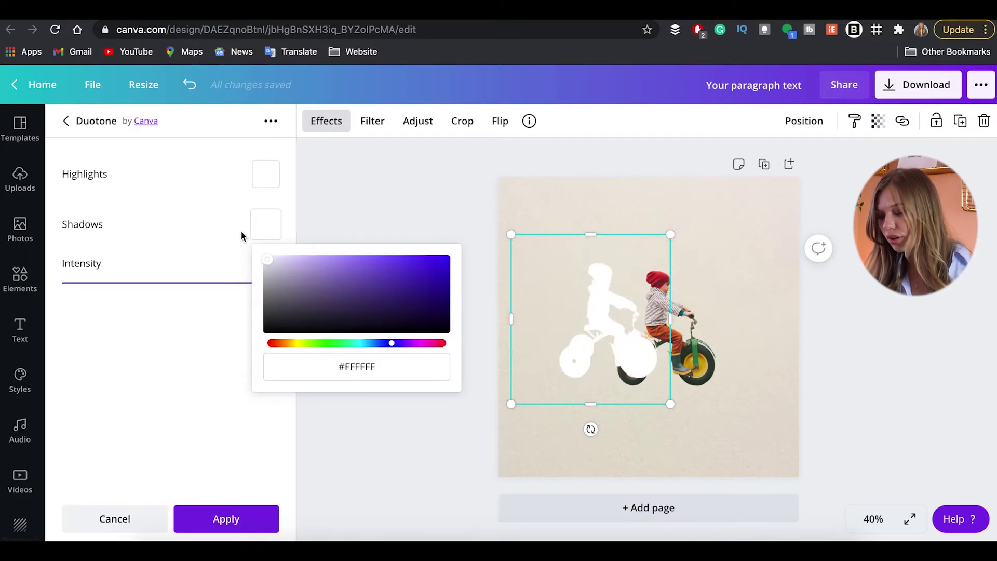
key(Escape)
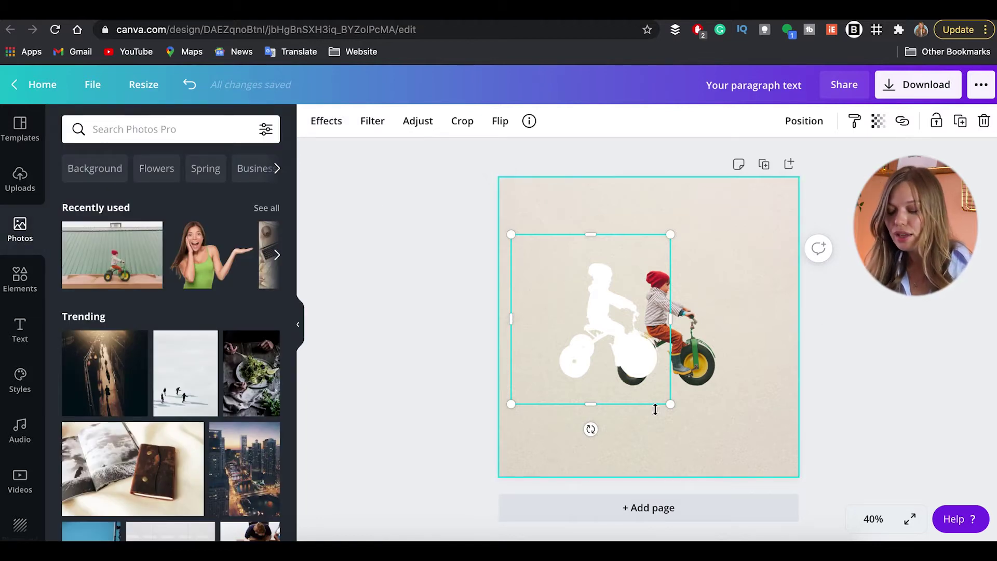
Enlarge the white silhouette slightly, center it over the colored tricycle cutout and send it one layer backward.
drag(674, 408, 687, 420)
drag(616, 378, 669, 376)
click(803, 121)
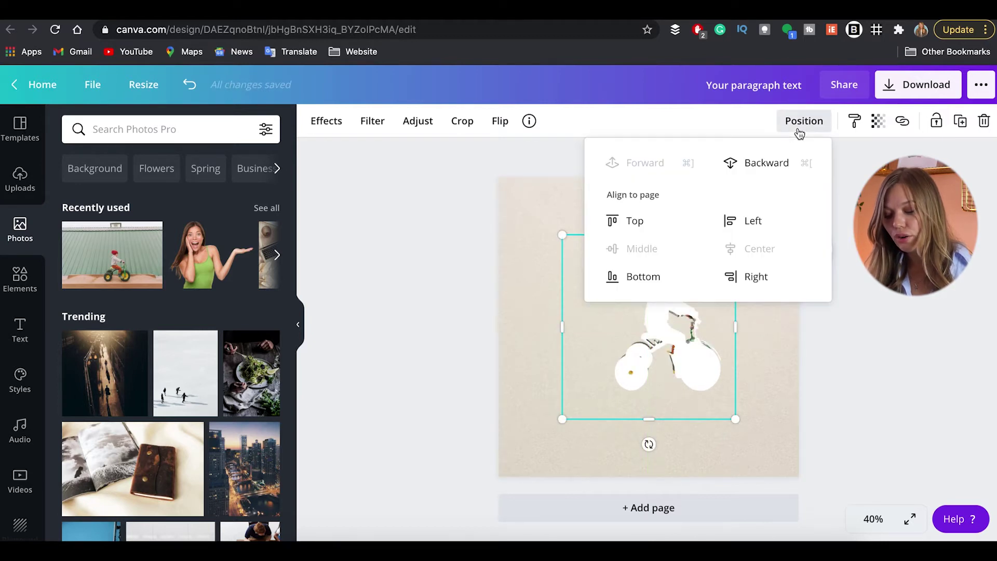
click(758, 163)
click(812, 332)
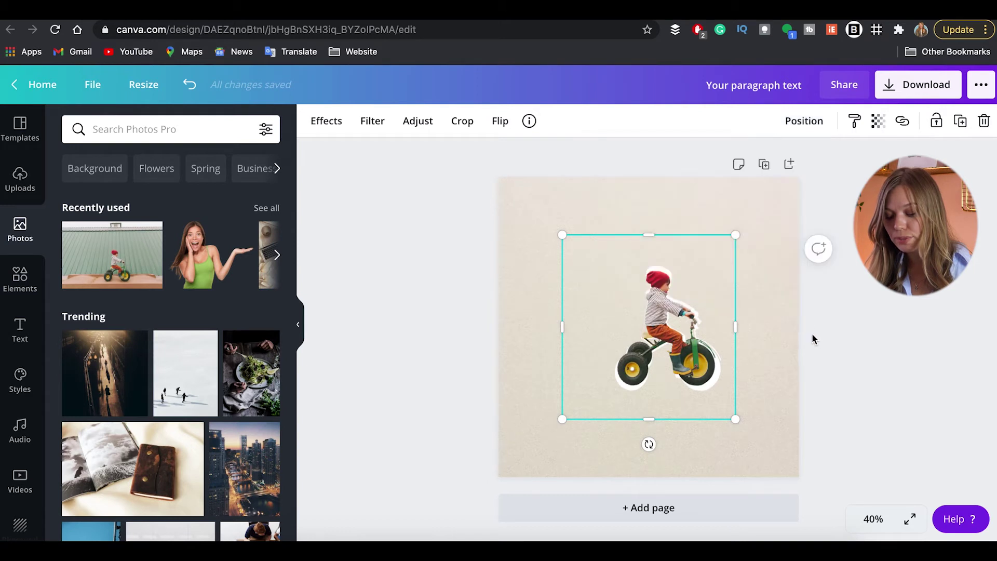
Nudge the colored tricycle cutout in small increments, ending slightly higher, to balance the white outline around it.
click(658, 333)
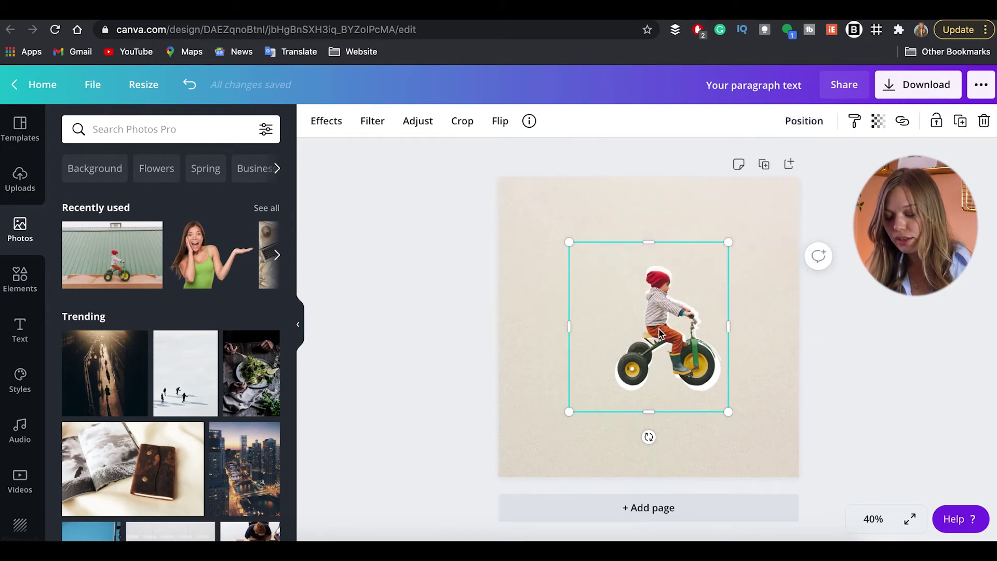
key(Up)
key(Up)
key(Up)
key(Up)
key(Up)
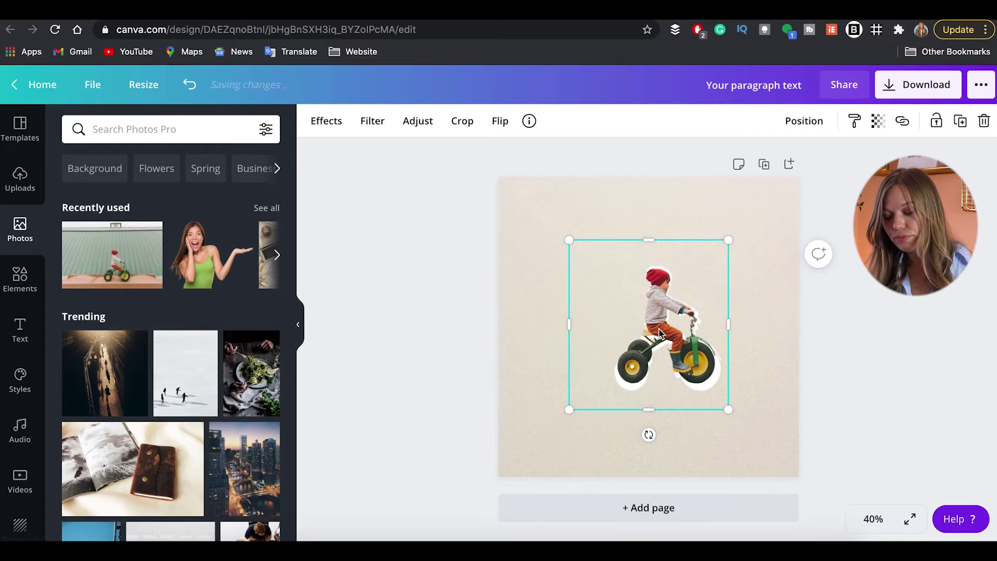
key(Down)
key(Down)
key(Down)
key(Down)
key(Down)
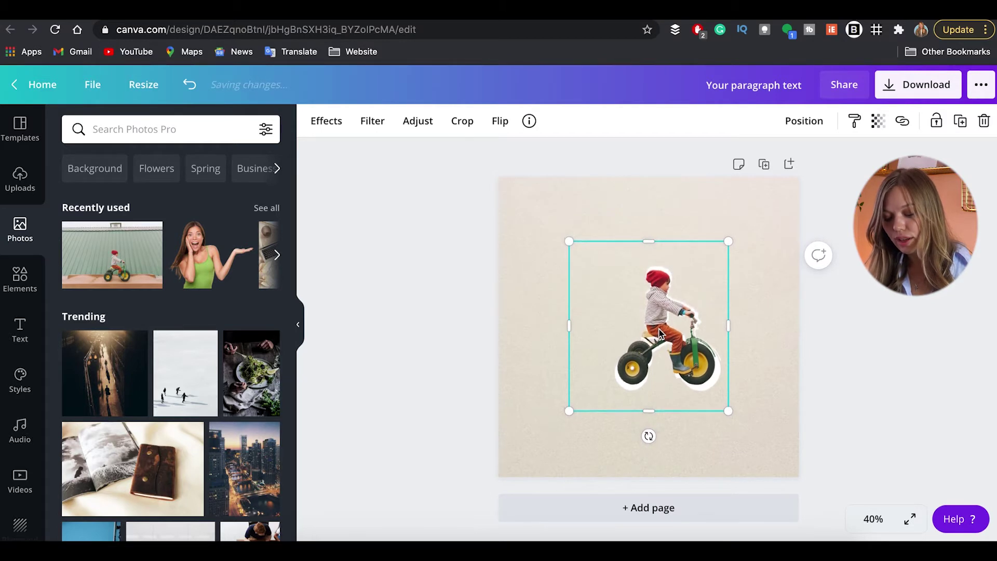
key(Down)
key(Down)
key(Left)
key(Left)
key(Up)
key(Up)
key(Up)
key(Up)
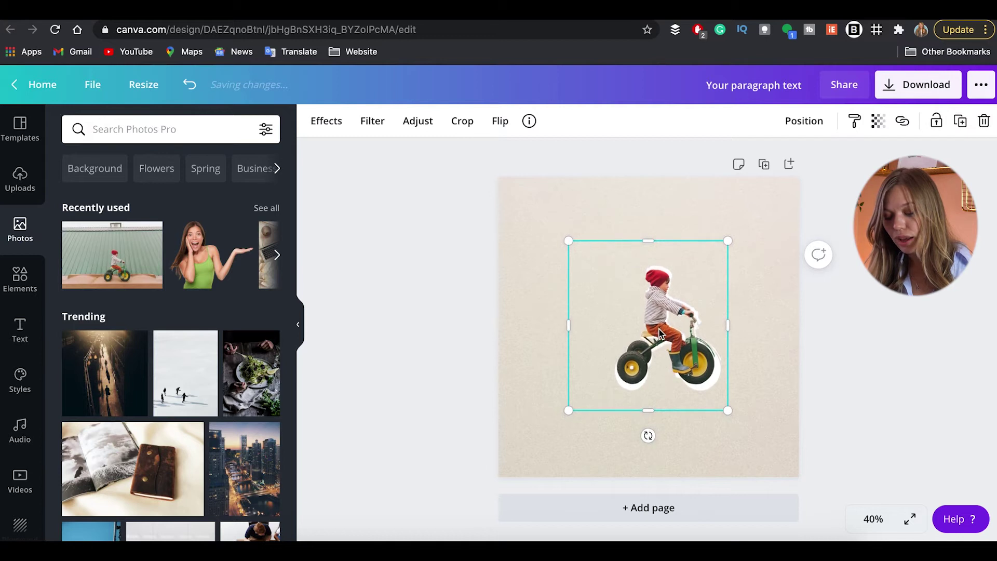
key(Right)
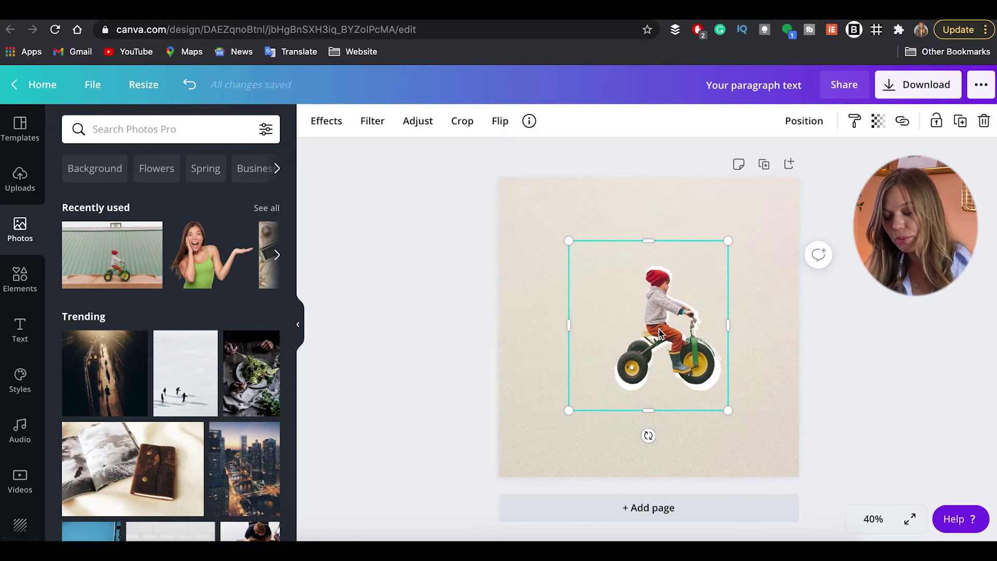
key(Right)
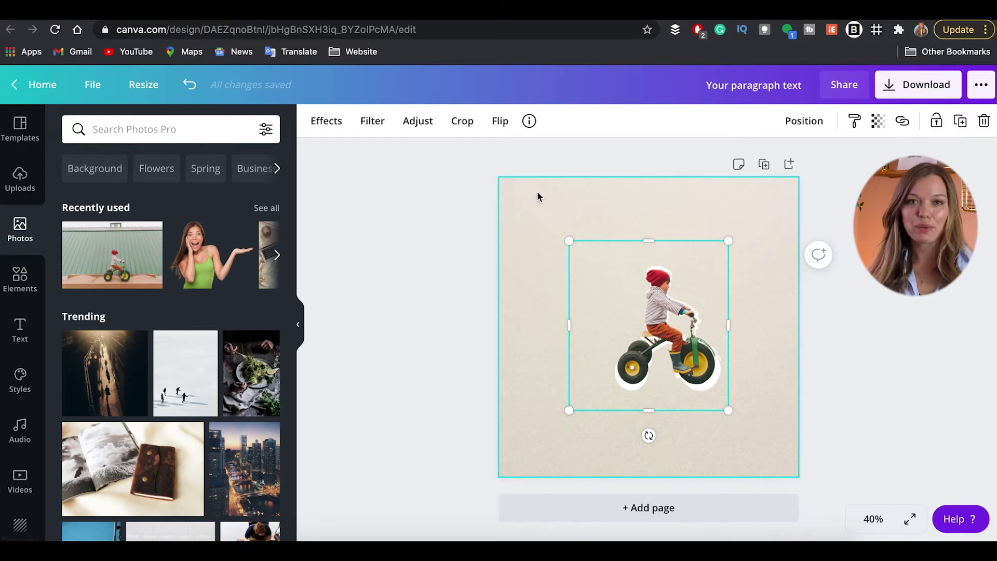
Delete both tricycle cutouts and add the BAKED FRESH font combination to the empty page.
drag(544, 202, 727, 402)
key(Delete)
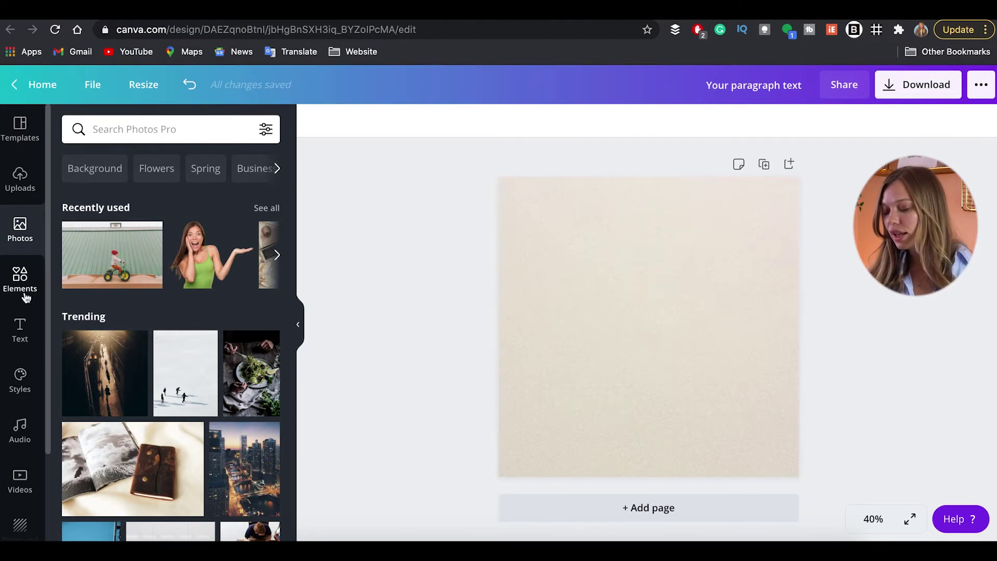
click(18, 335)
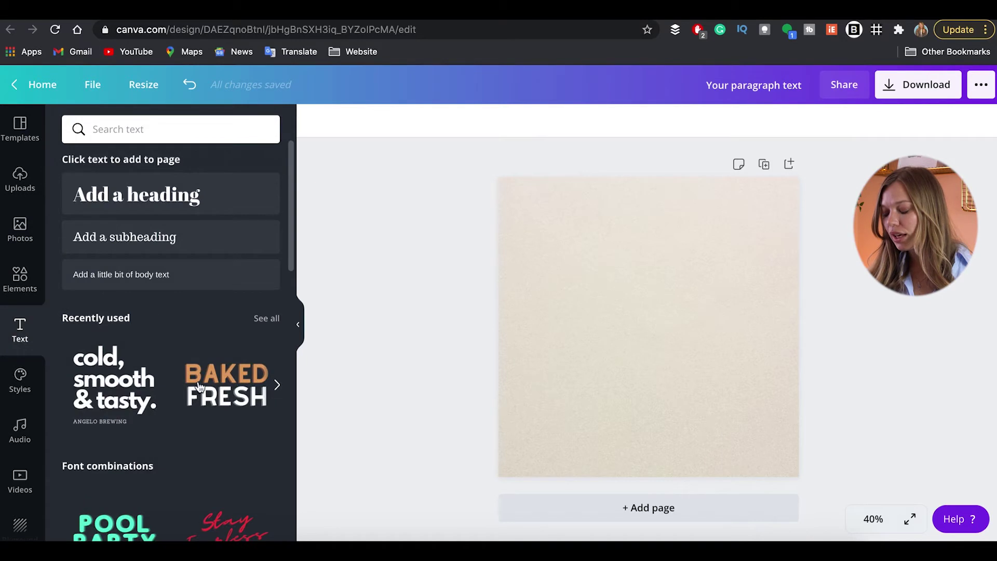
click(232, 389)
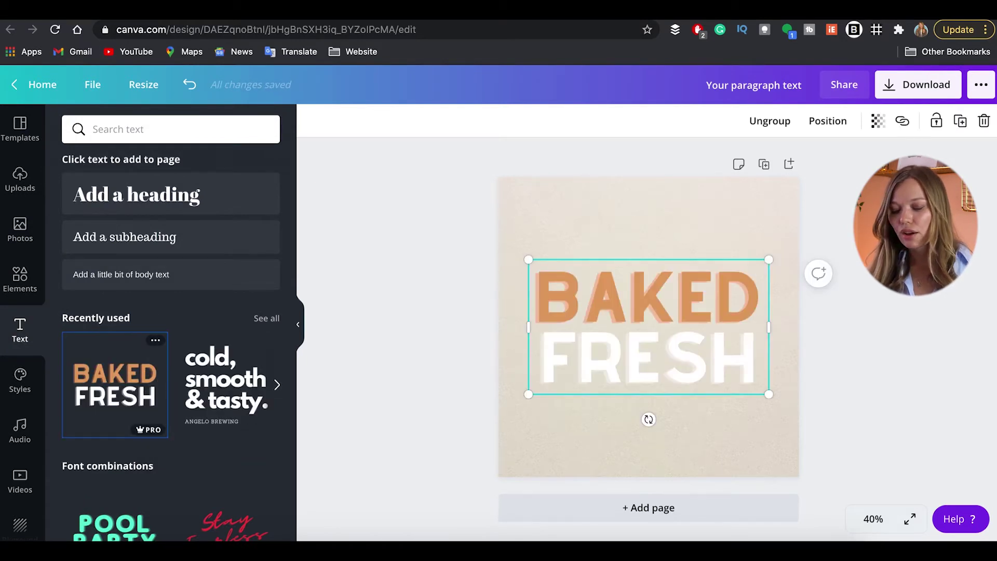
click(828, 256)
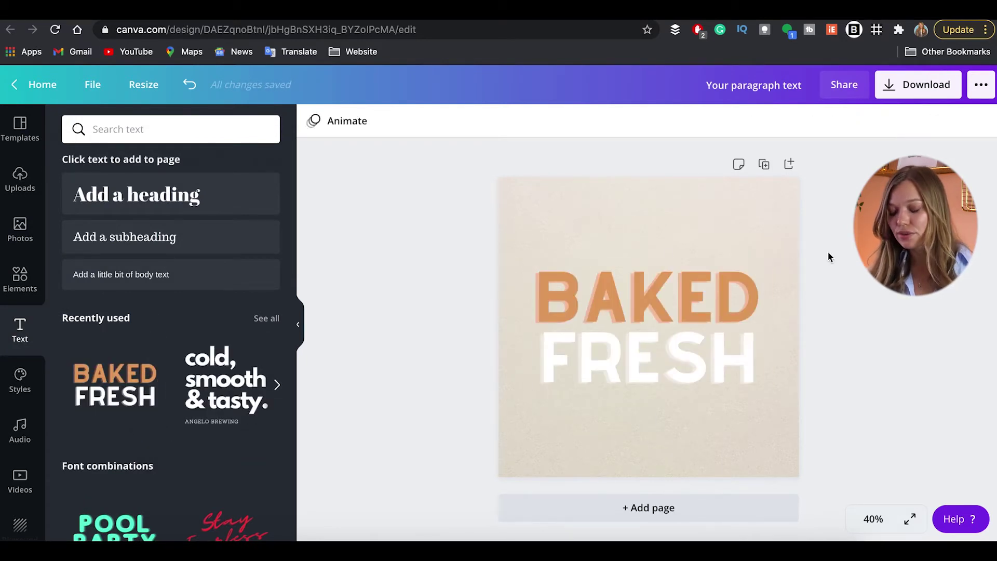
Give the word BAKED the Splice text effect in place of its shadow.
click(580, 312)
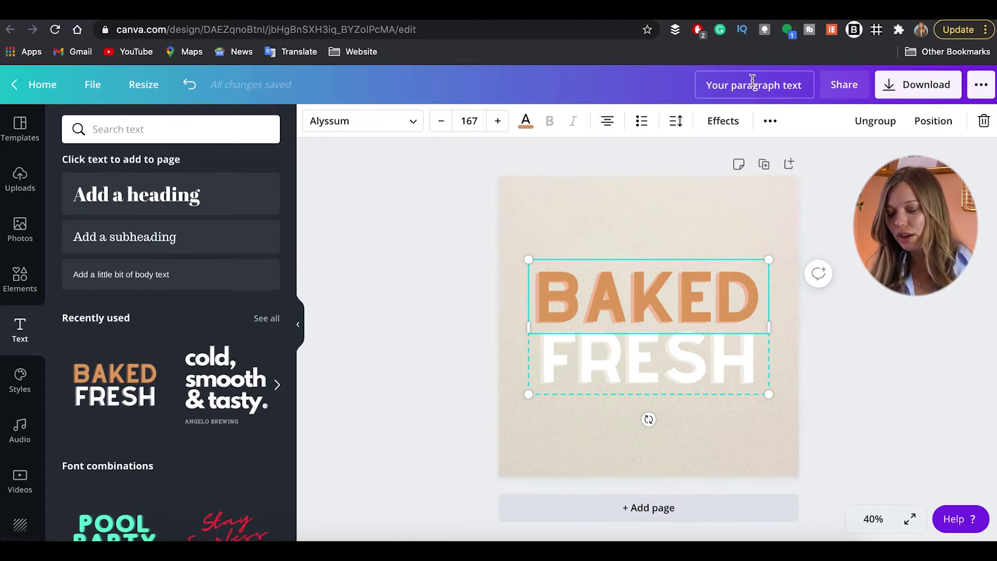
click(721, 121)
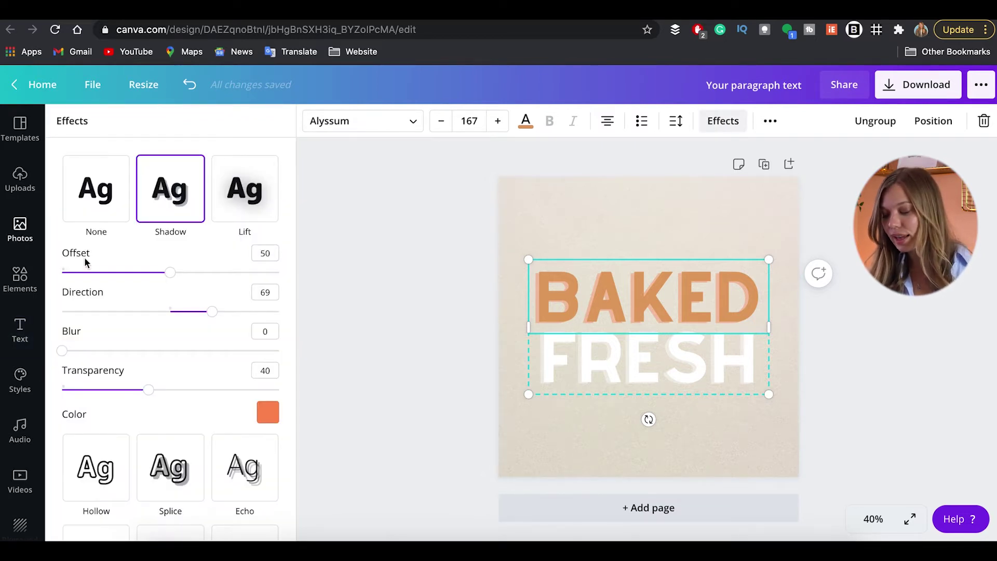
scroll(183, 375, down, 2)
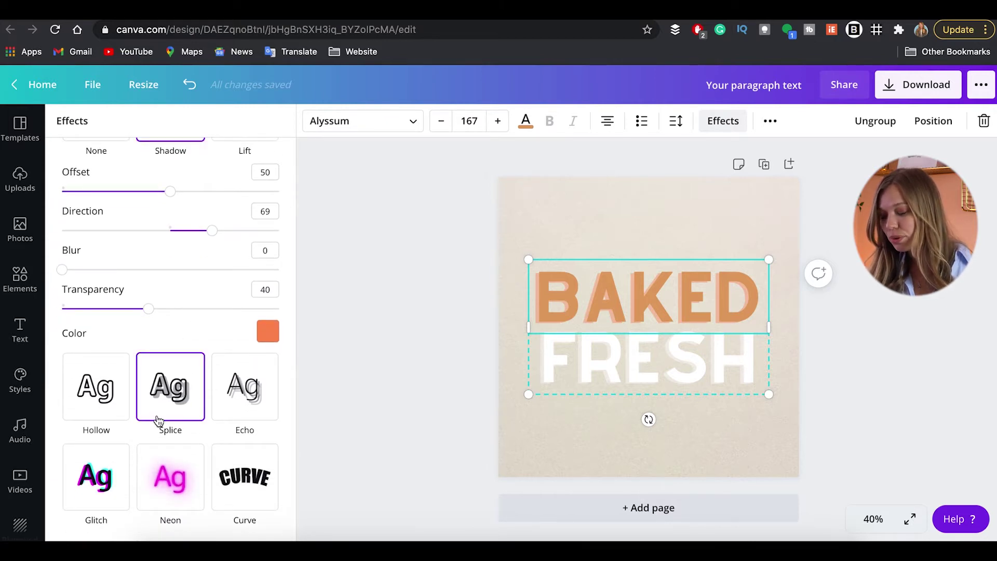
click(174, 400)
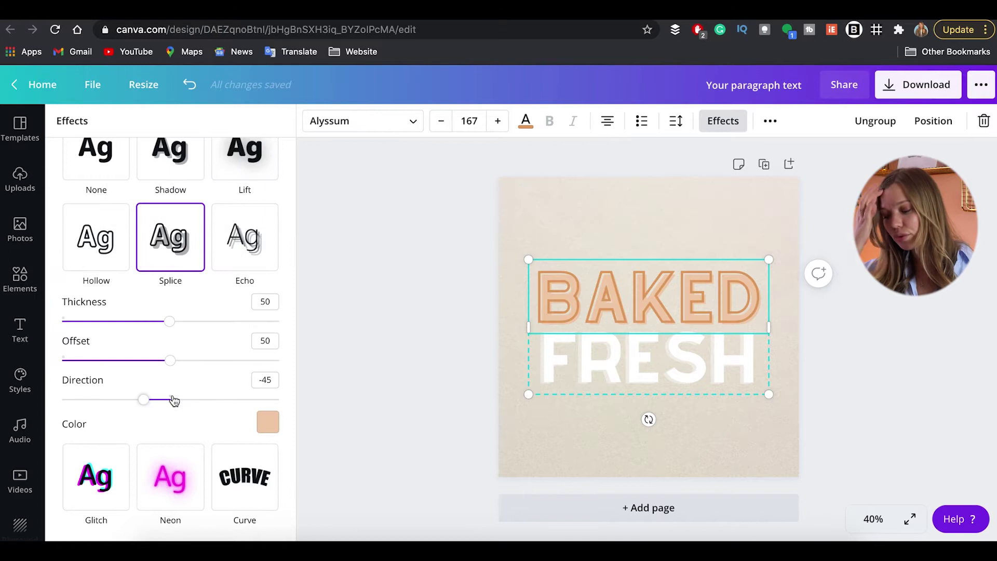
Try the dark red brand color for BAKED's Splice fill, settle on white, and set thickness to 41 and offset to 46.
click(268, 421)
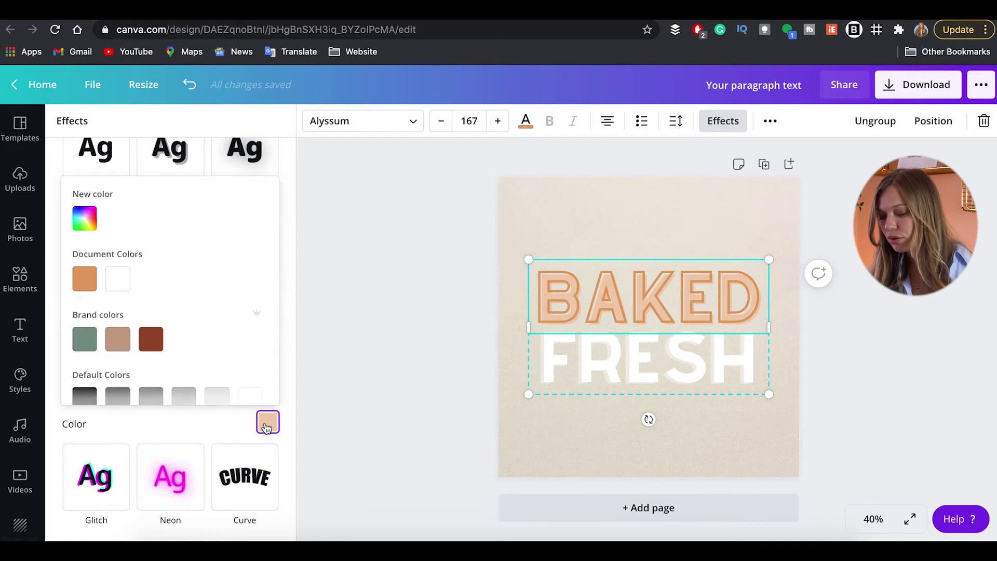
click(151, 340)
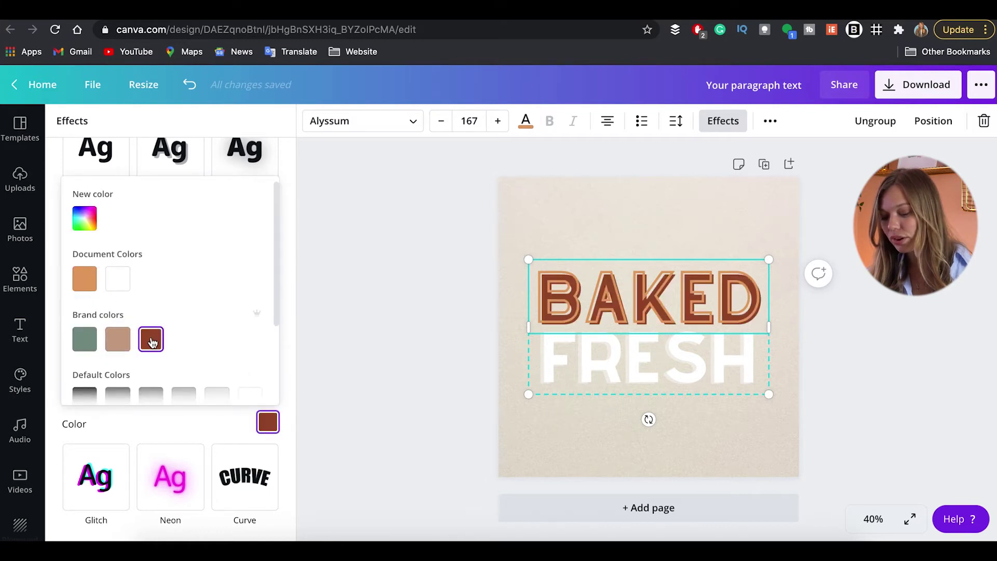
click(126, 283)
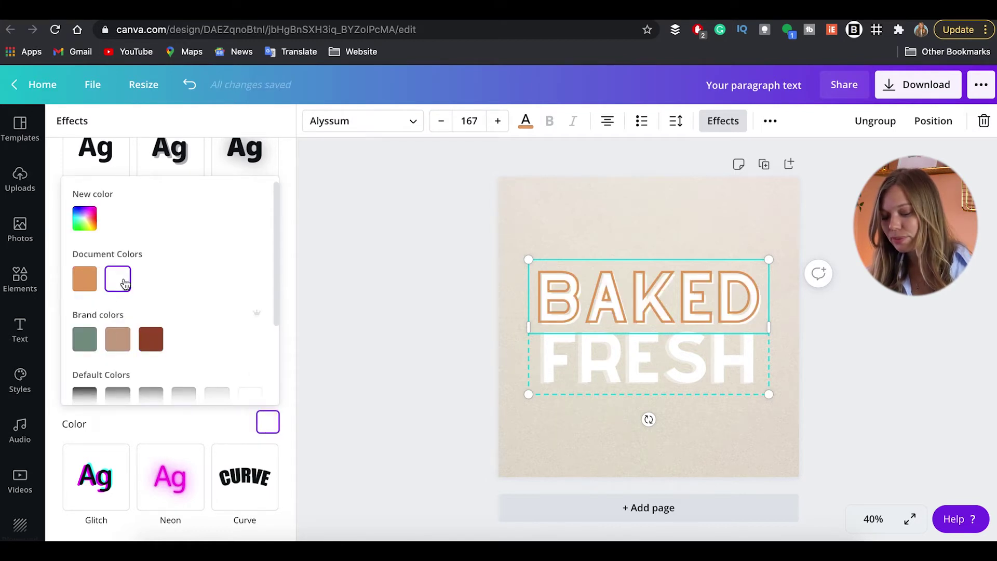
scroll(221, 311, down, 3)
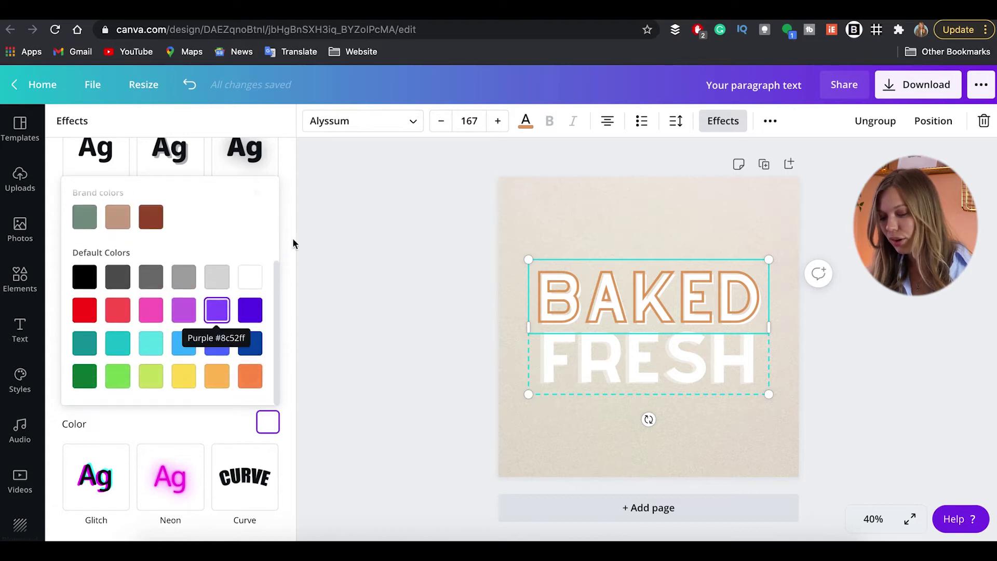
click(191, 435)
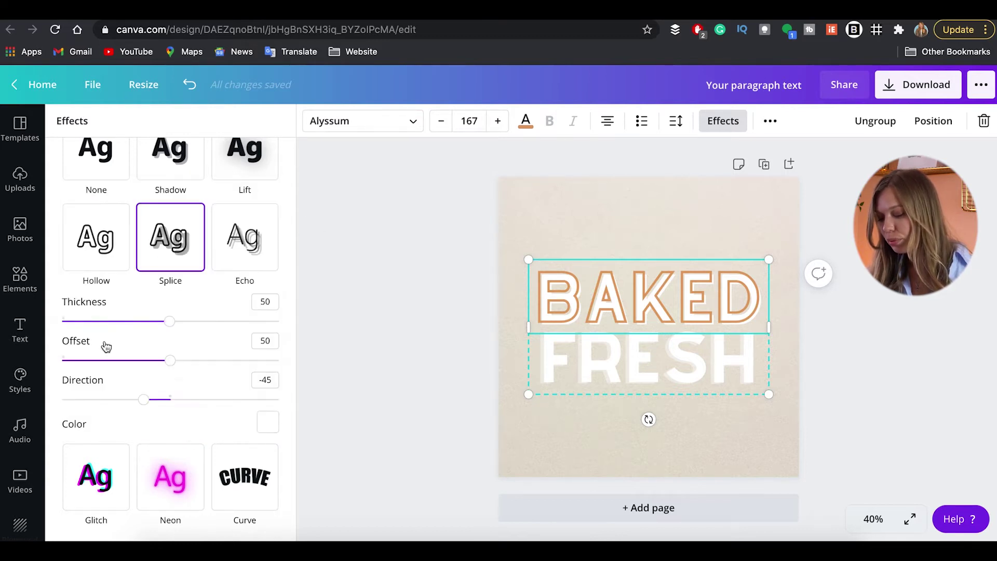
mouse_move(166, 323)
mouse_down()
mouse_move(82, 322)
mouse_move(161, 326)
mouse_move(151, 325)
mouse_up()
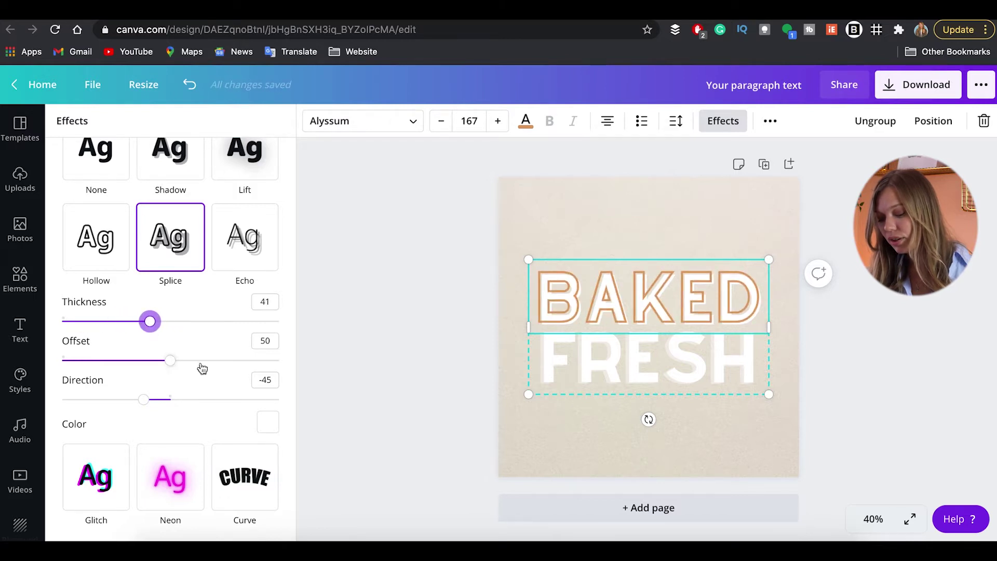
mouse_move(171, 361)
mouse_down()
mouse_move(194, 360)
mouse_move(162, 361)
mouse_up()
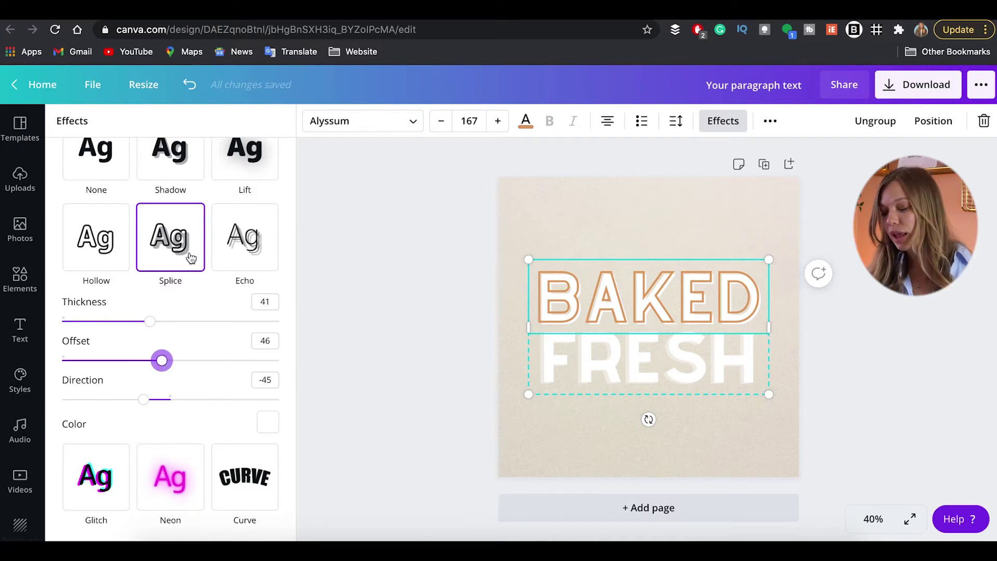
Try the Lift effect on BAKED and switch back to the Shadow effect.
scroll(181, 204, up, 1)
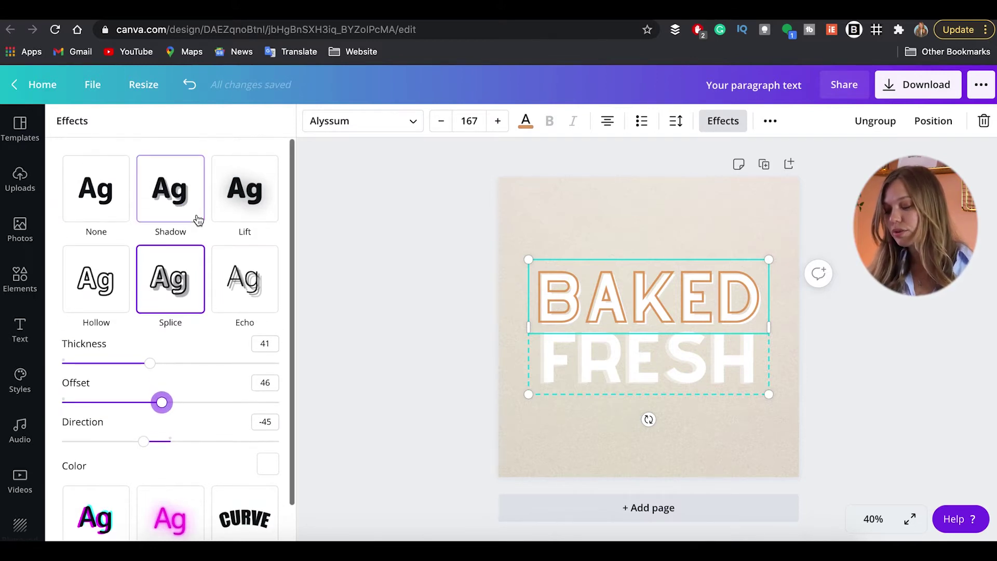
click(248, 205)
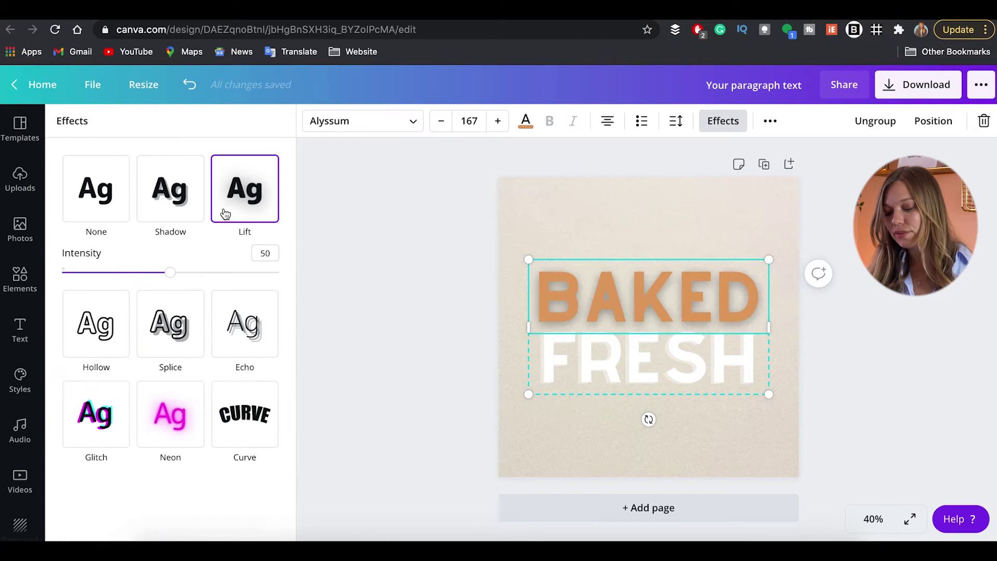
click(190, 192)
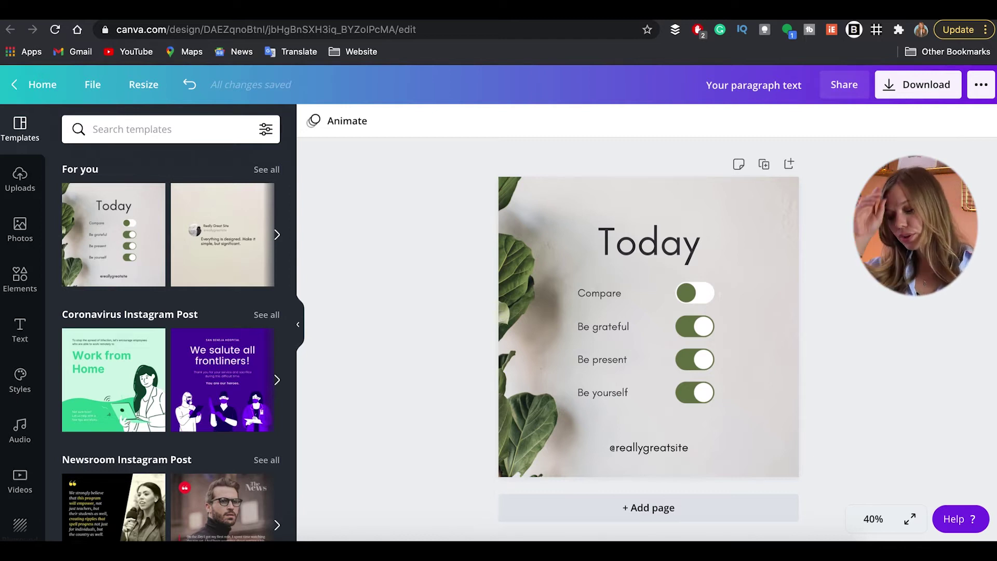
Misalign the Today template's labels by moving Compare and Be present slightly left and Be grateful slightly right.
drag(601, 294, 583, 294)
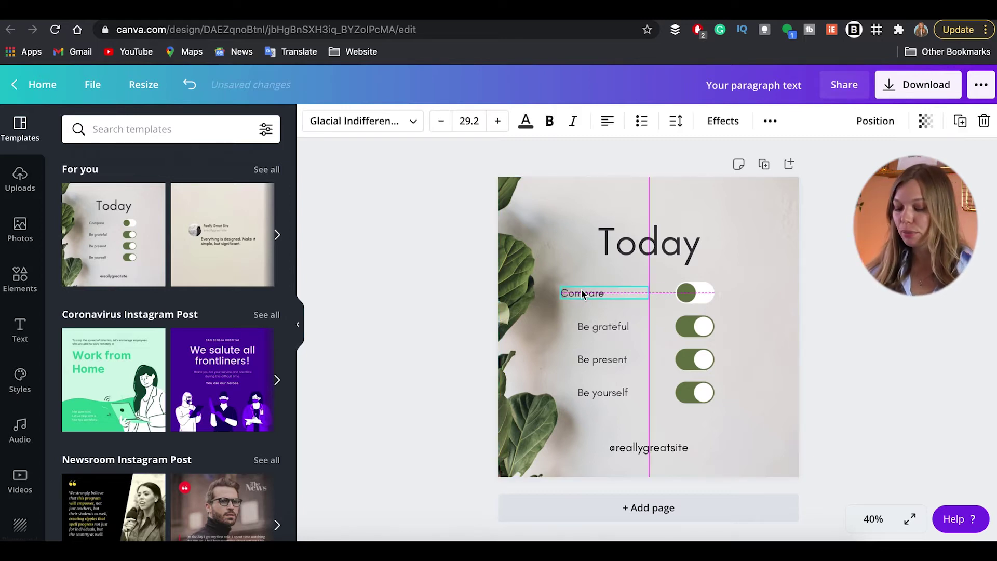
click(941, 305)
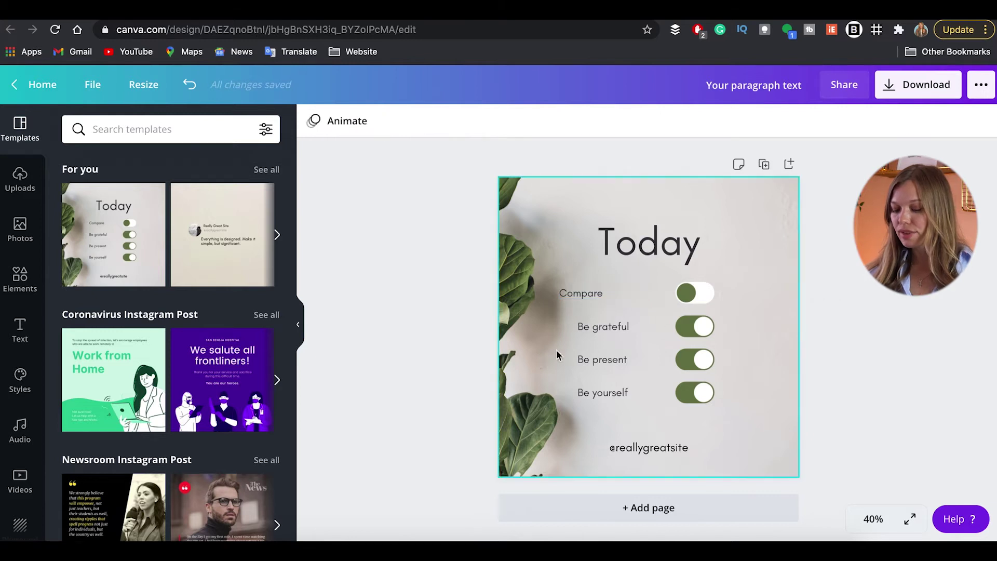
drag(592, 331, 567, 359)
click(864, 297)
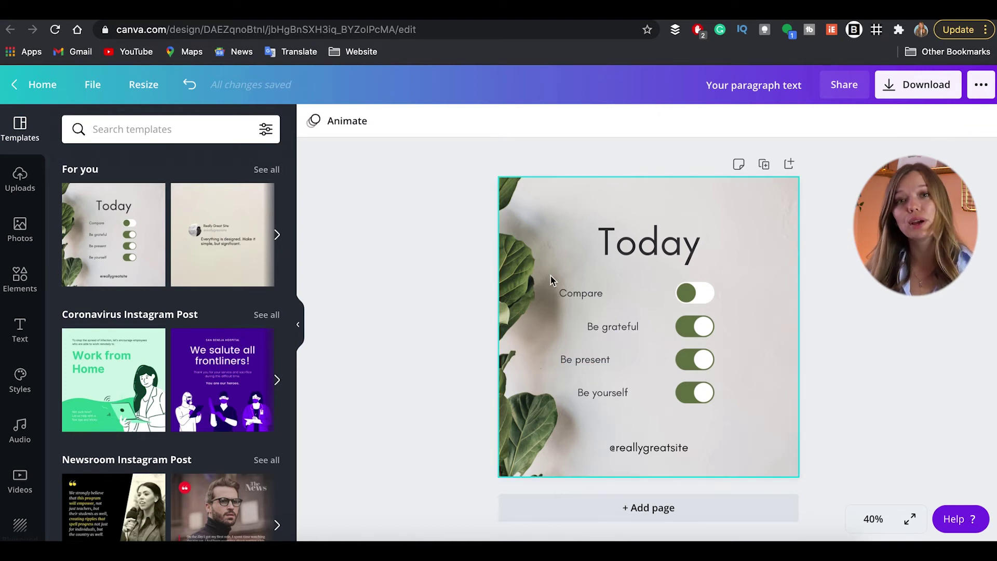
Select the four labels from Compare to Be yourself and align and space them evenly with Tidy up.
drag(571, 282, 606, 396)
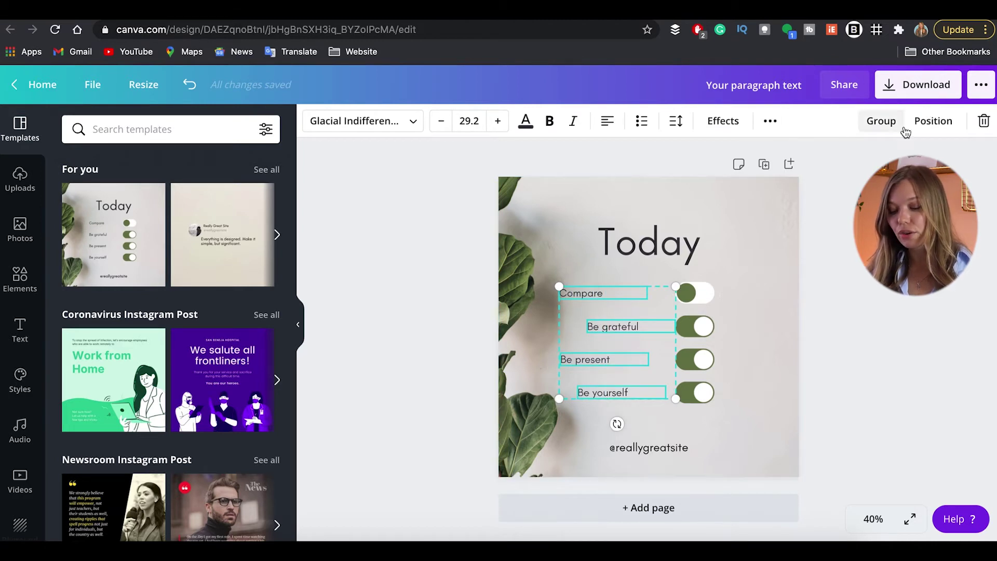
click(928, 125)
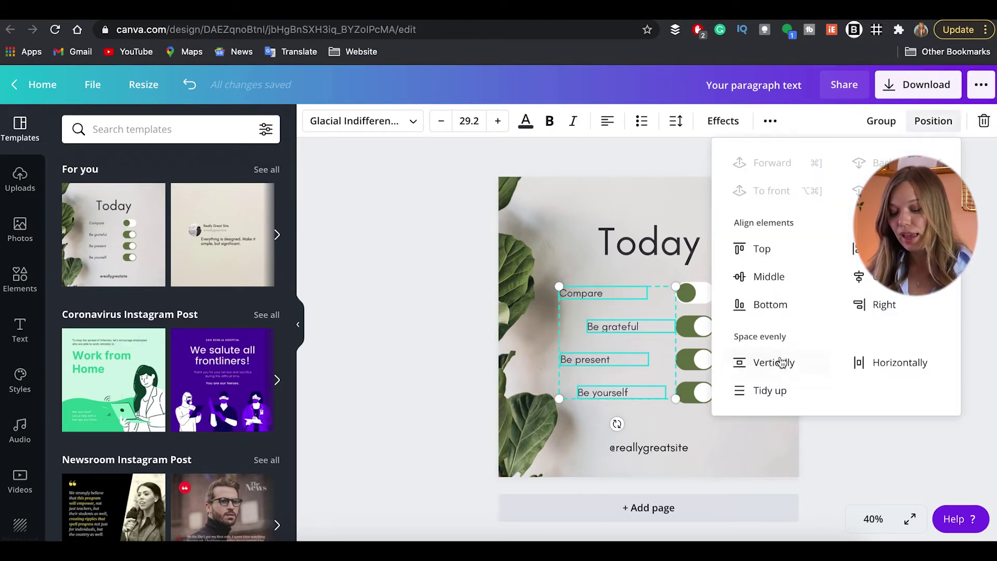
click(763, 390)
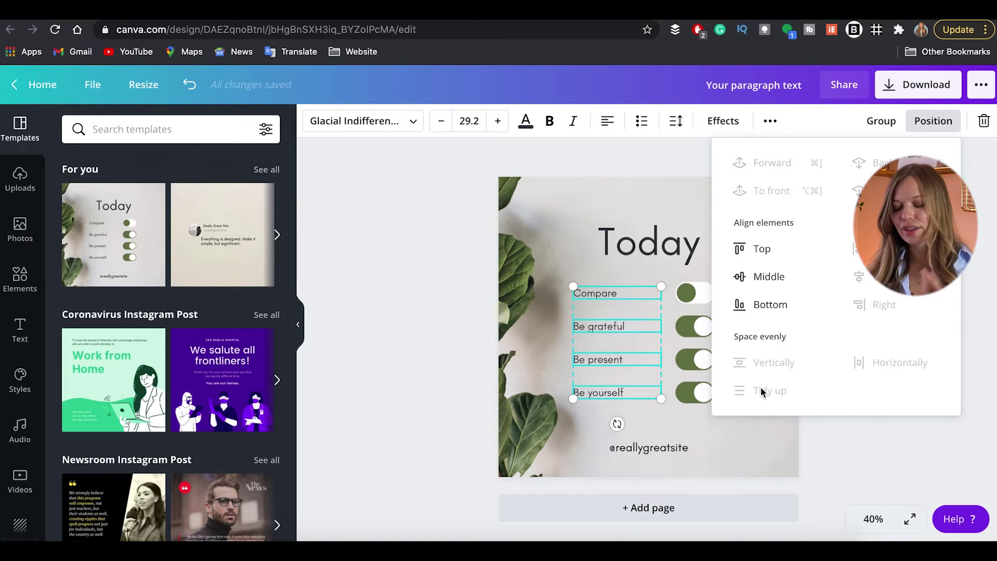
click(912, 444)
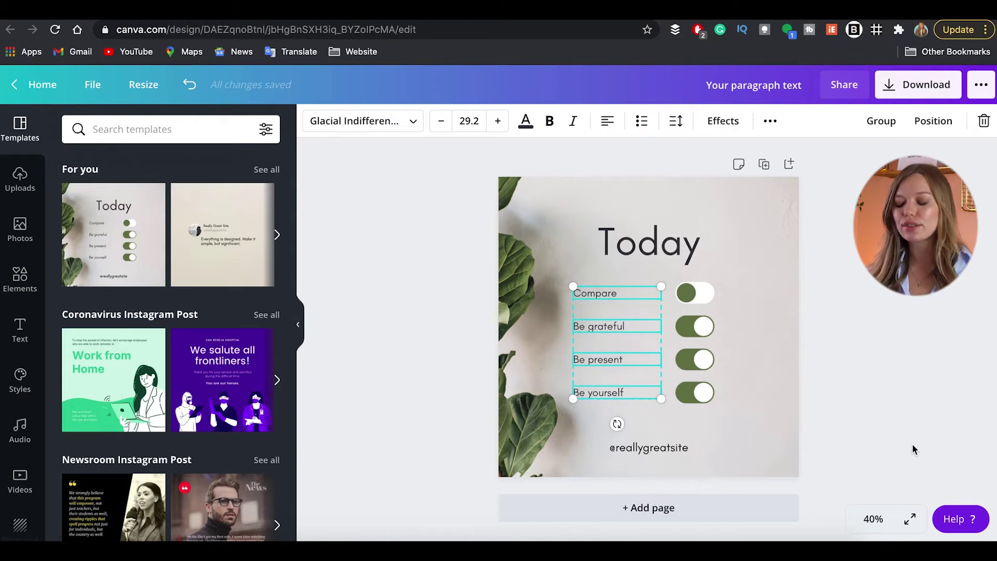
Deselect the labels and turn on the rulers and guides for the Today design.
click(964, 320)
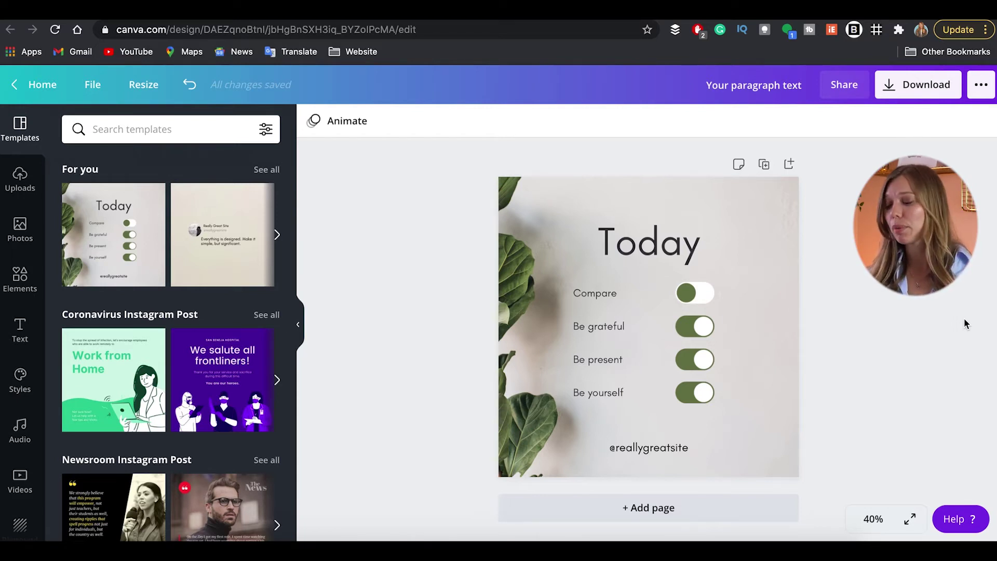
click(92, 87)
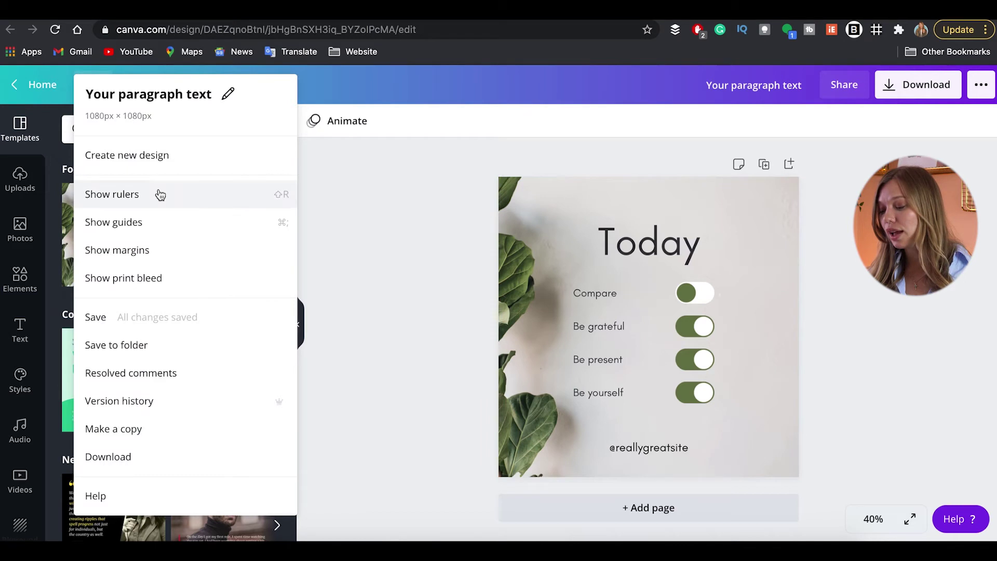
click(143, 202)
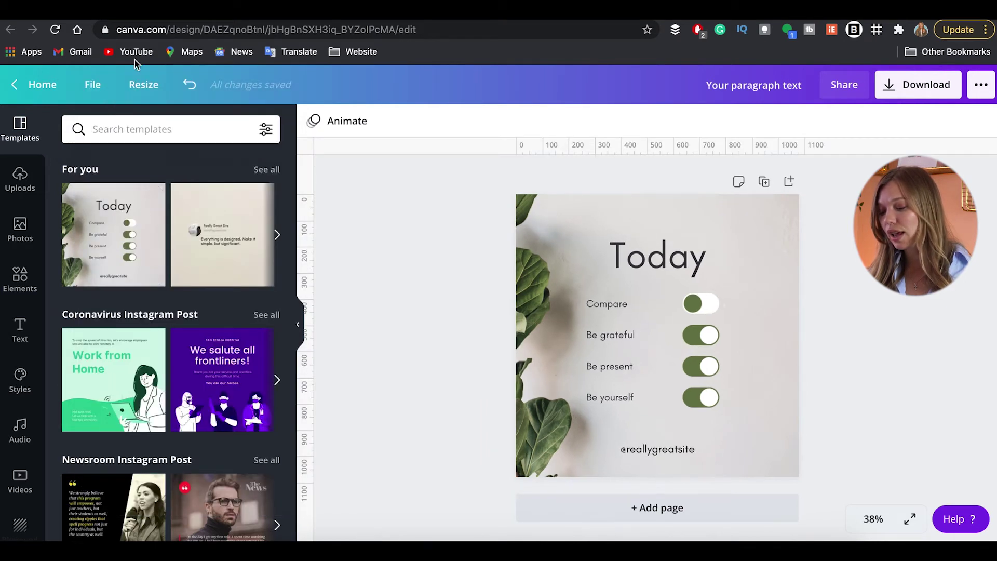
click(94, 89)
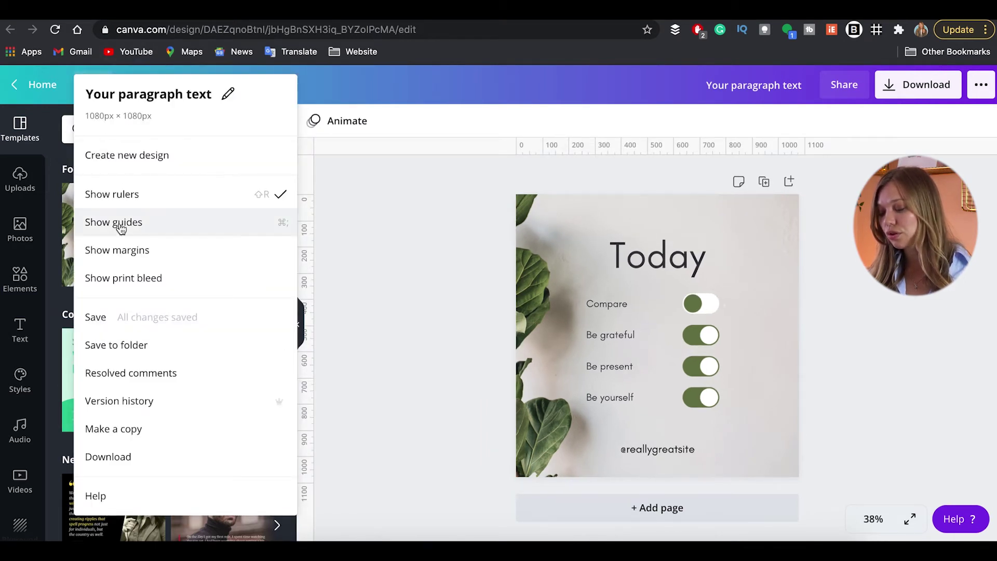
click(120, 229)
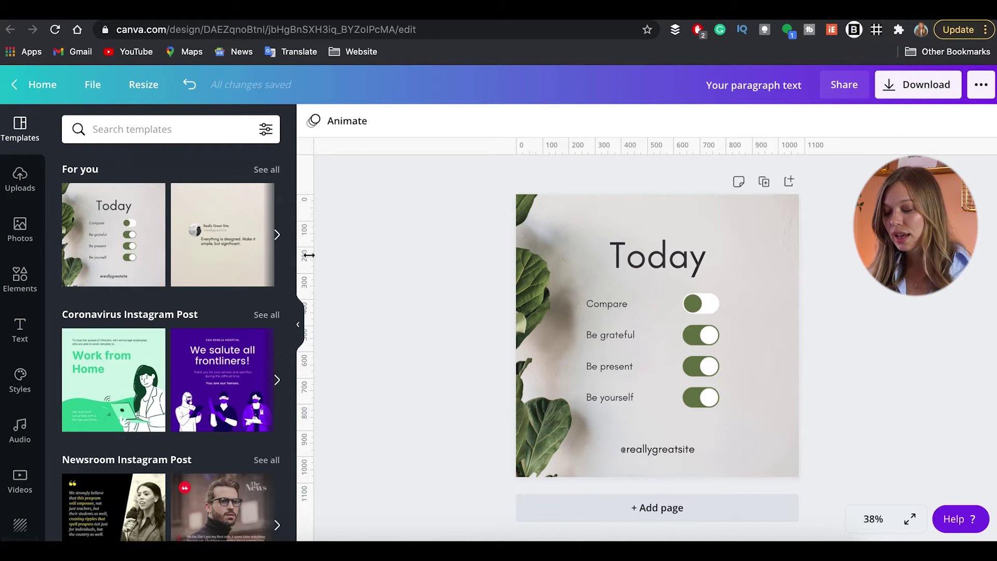
Place a vertical guide at about 268 px along the labels' left edge and a horizontal guide between Compare and Be grateful.
drag(309, 255, 582, 258)
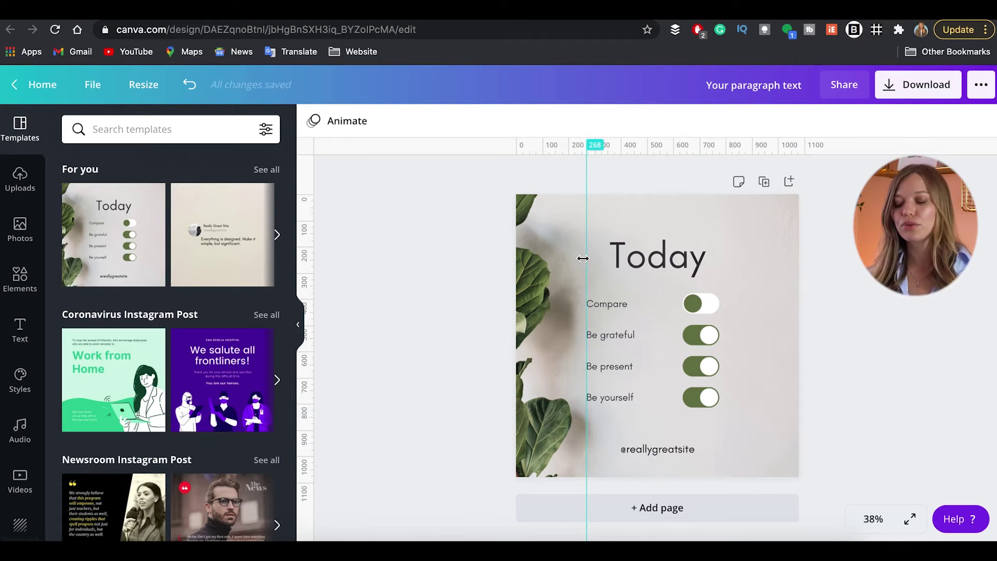
drag(659, 149, 635, 320)
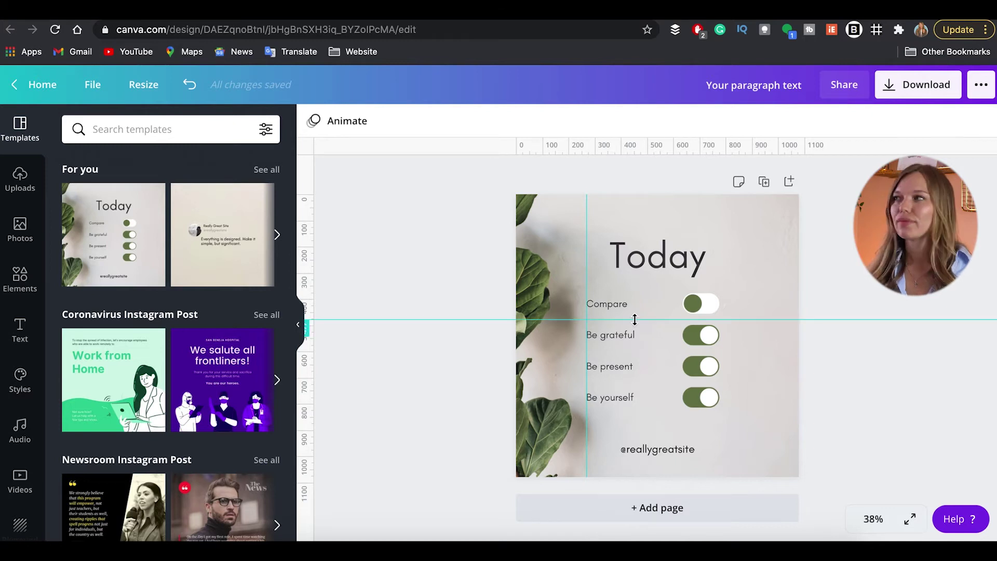
drag(635, 320, 633, 318)
Hide the rulers around the Today design.
click(97, 85)
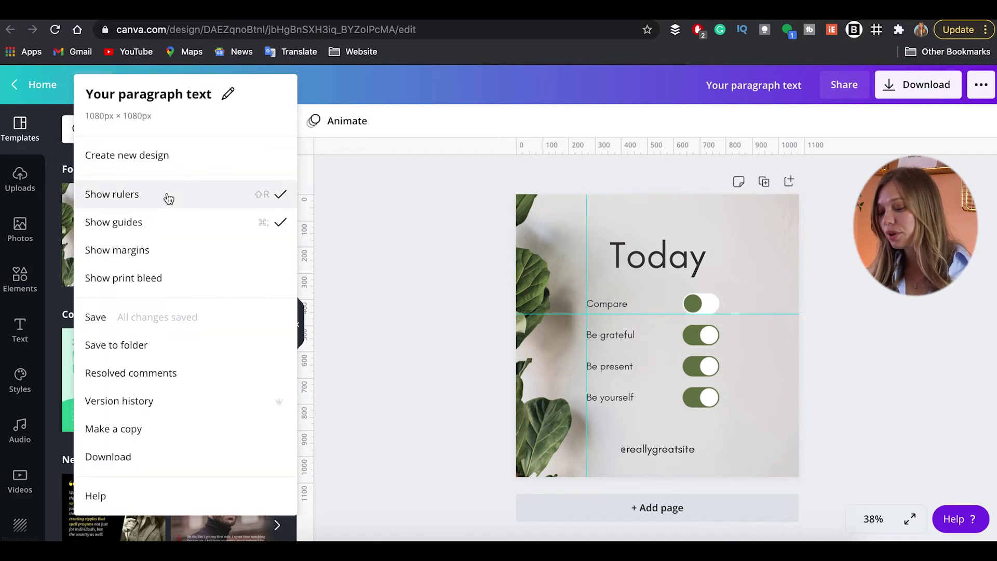
click(167, 194)
click(97, 84)
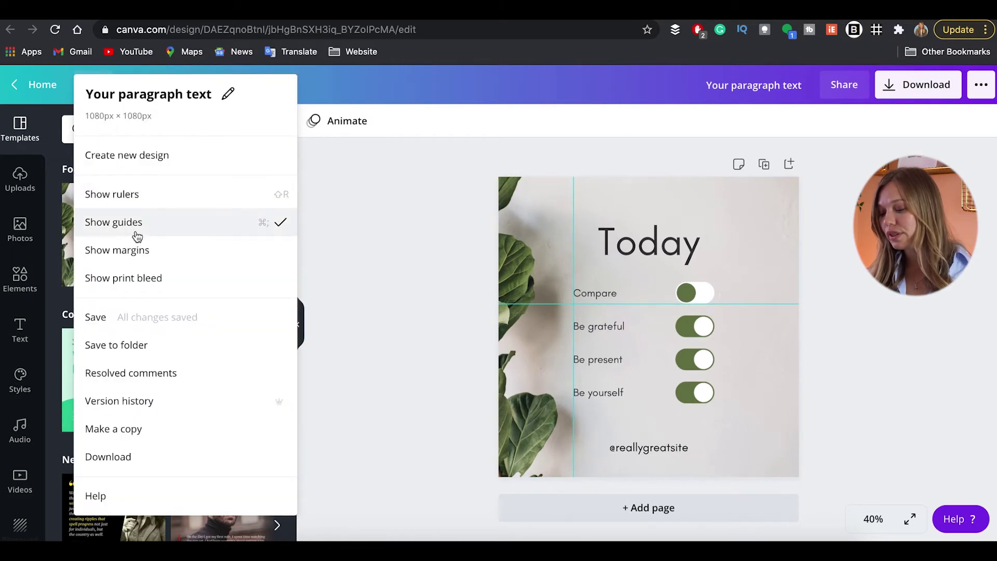
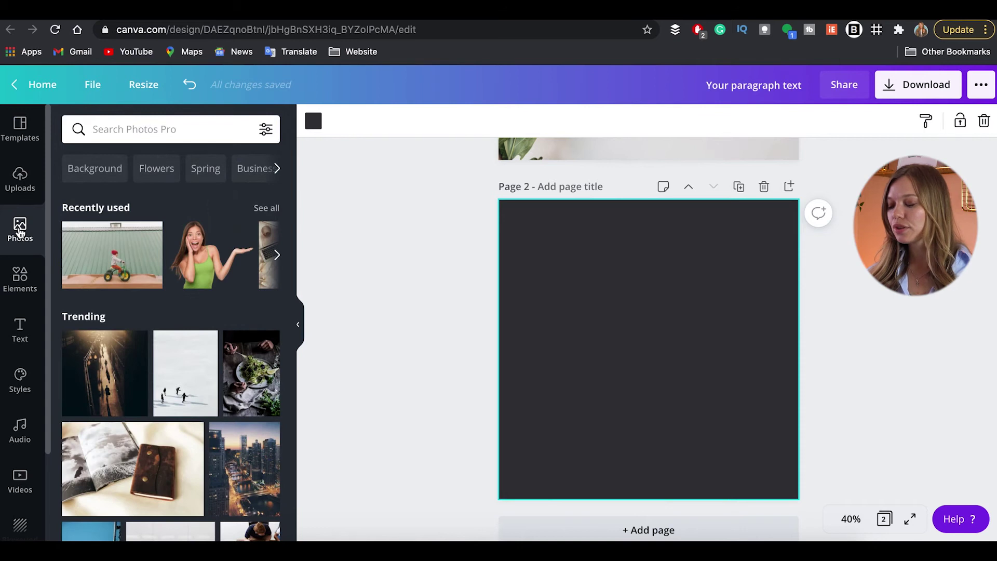
Filter the stock photos by yellow color and square orientation, and browse the matching images.
click(266, 129)
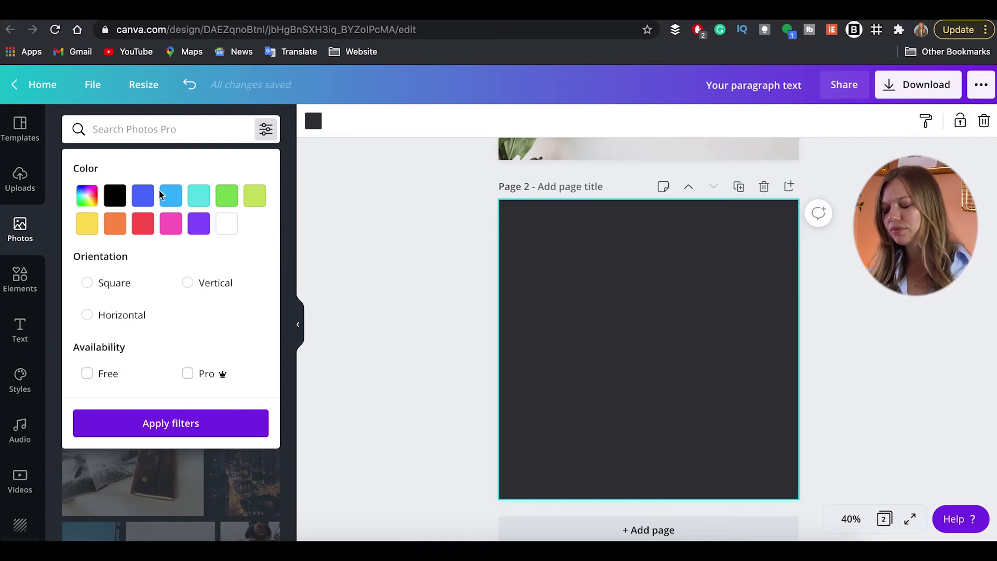
click(92, 230)
click(85, 286)
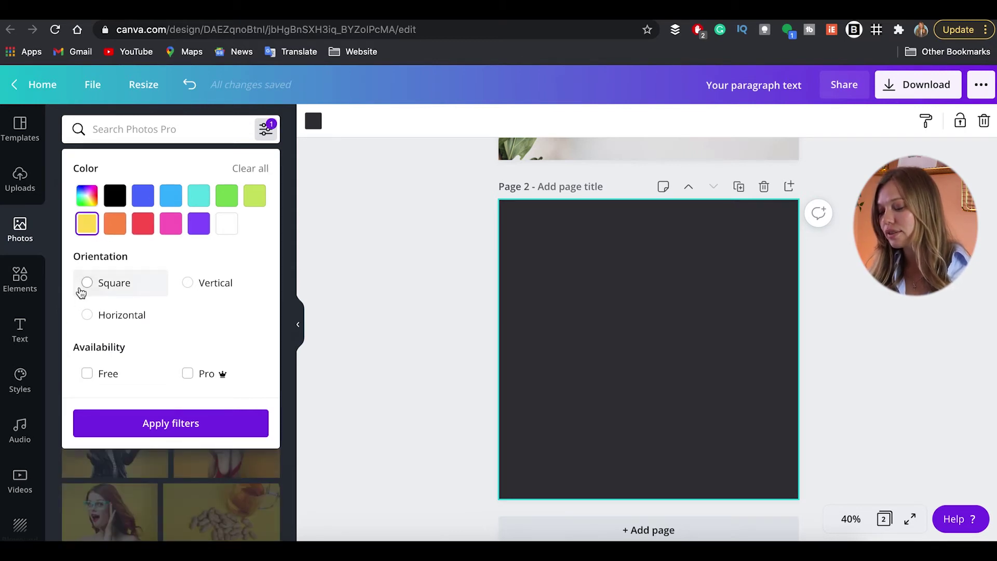
click(152, 423)
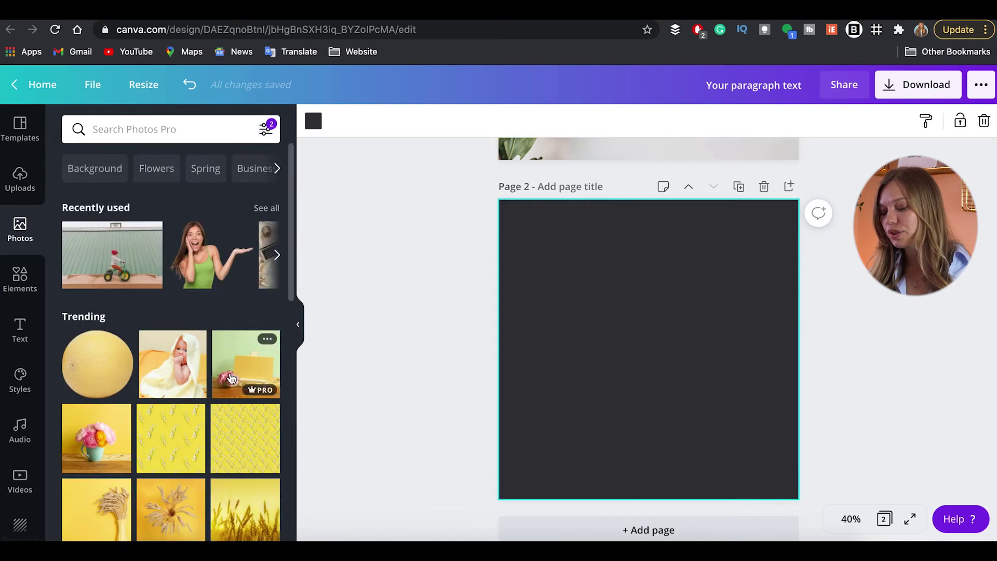
scroll(232, 369, down, 3)
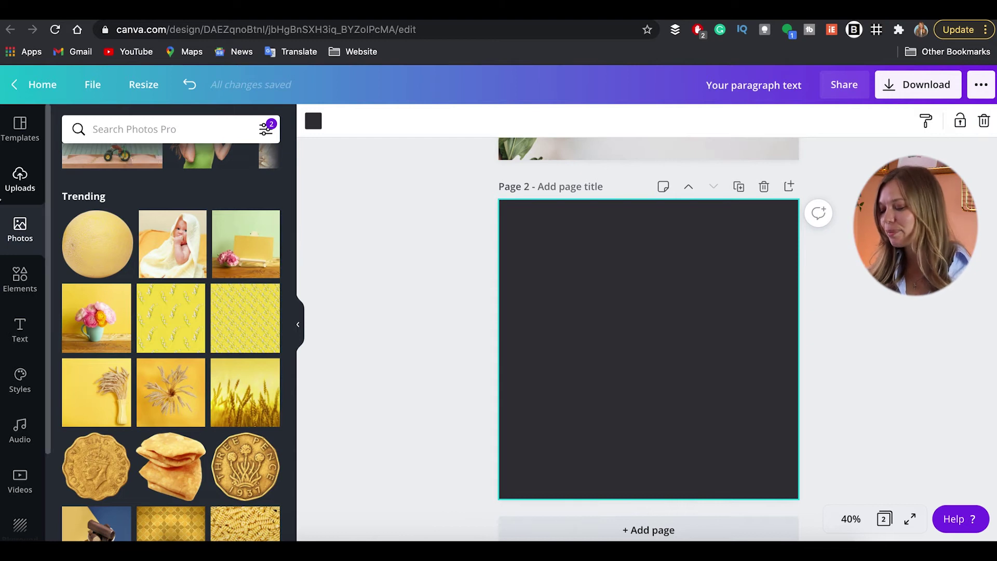
Change the photo filter to the custom color #000000 and remove the square orientation restriction.
click(262, 133)
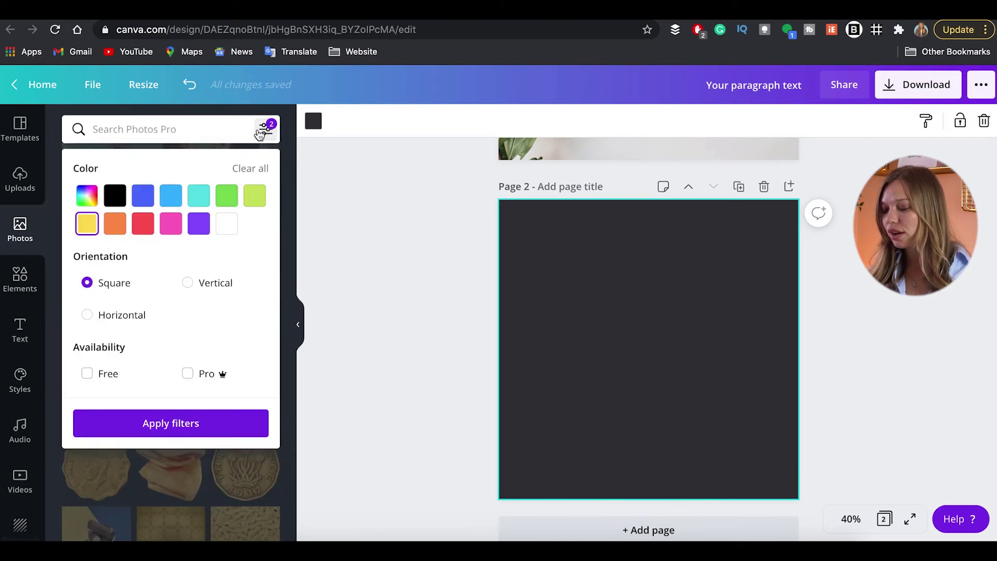
click(89, 197)
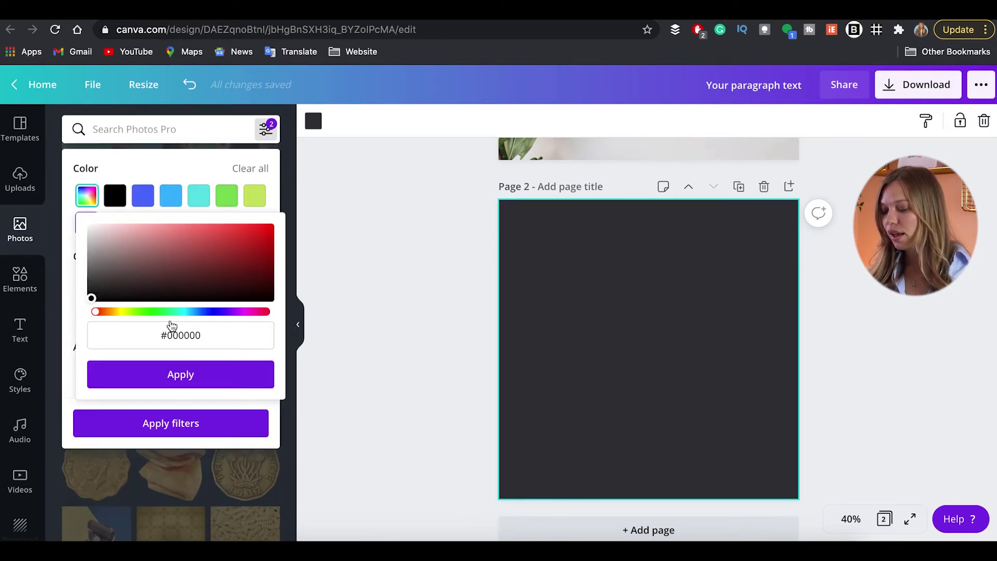
click(178, 373)
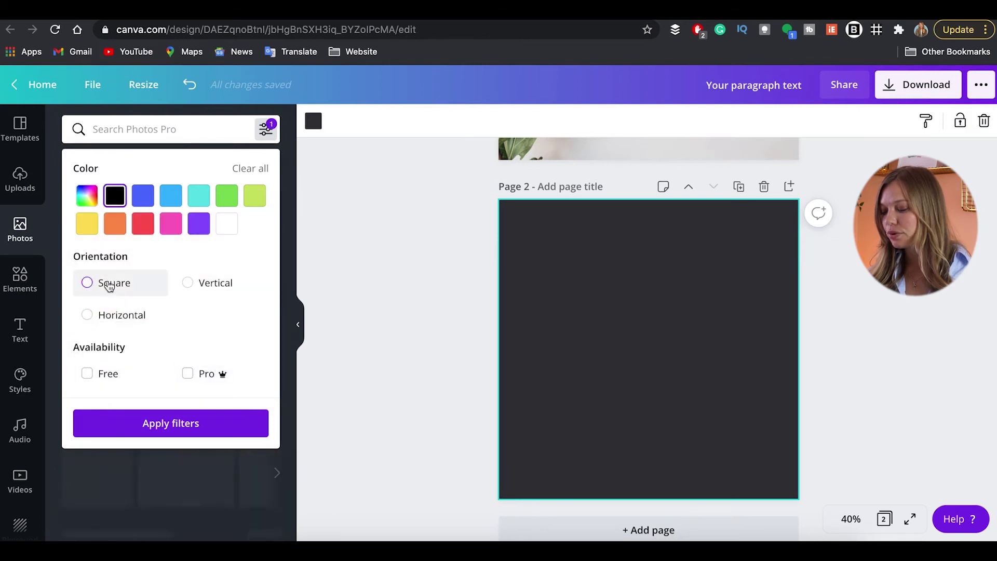
click(205, 423)
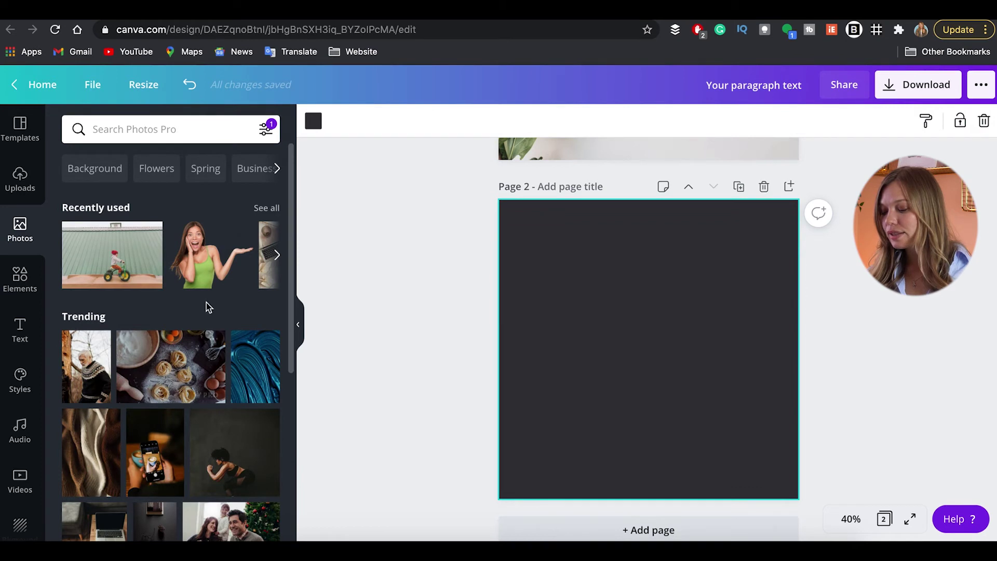
Add the recently used photo of a laptop on beige fabric to page 2.
click(276, 255)
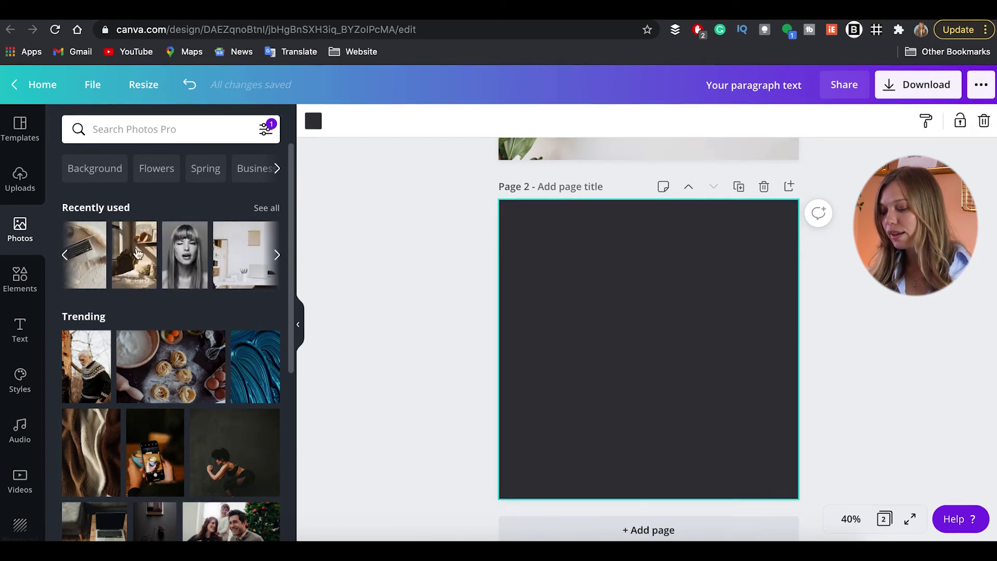
click(93, 261)
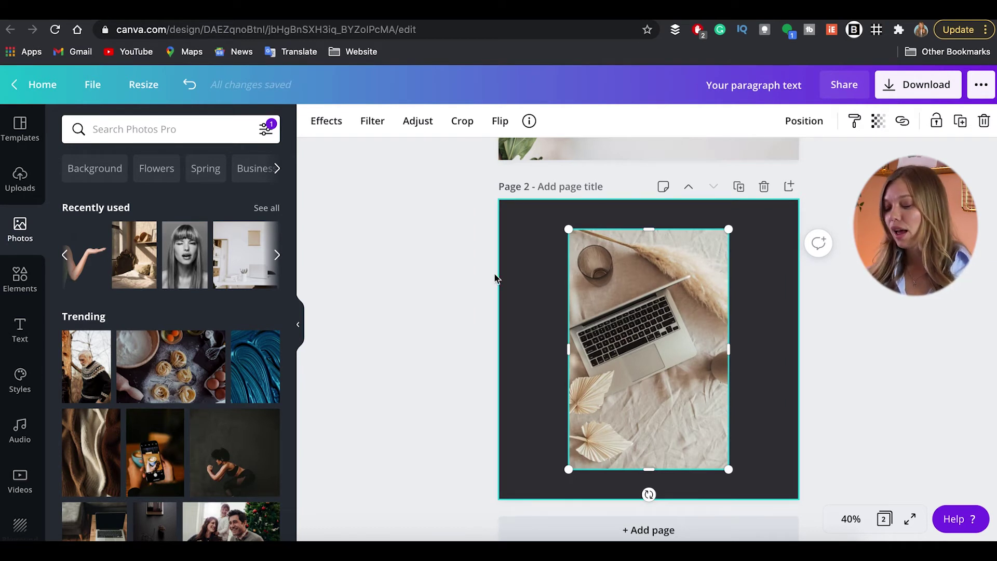
Show more photos by Floral Deco, the creator of the boho bedroom image, and browse that collection for matching styles.
click(144, 233)
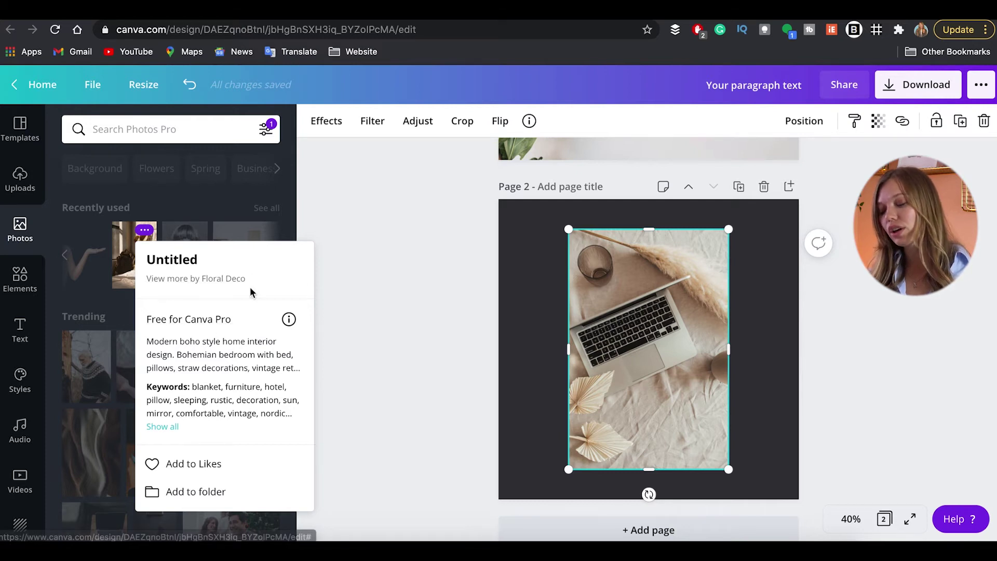
click(224, 280)
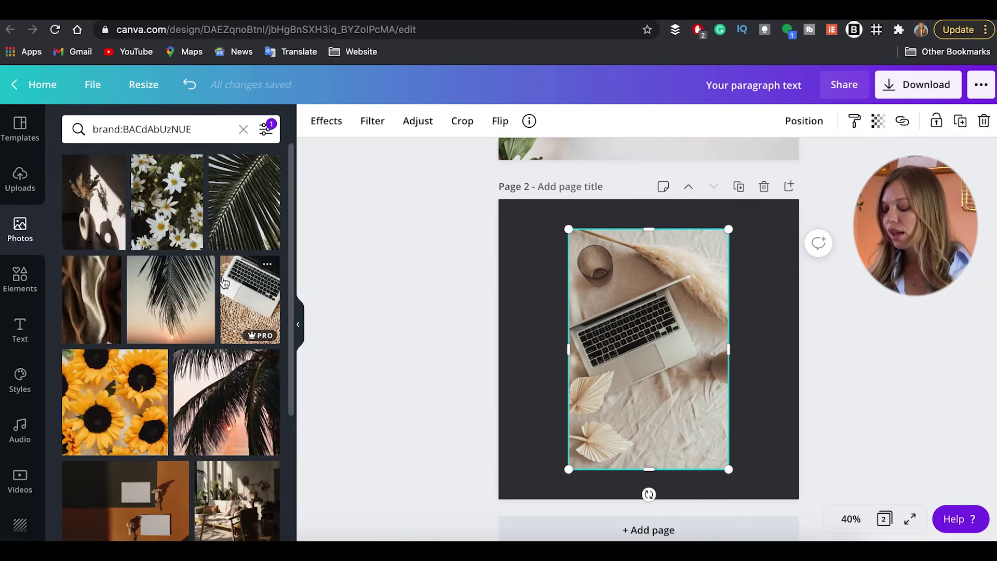
scroll(138, 359, down, 15)
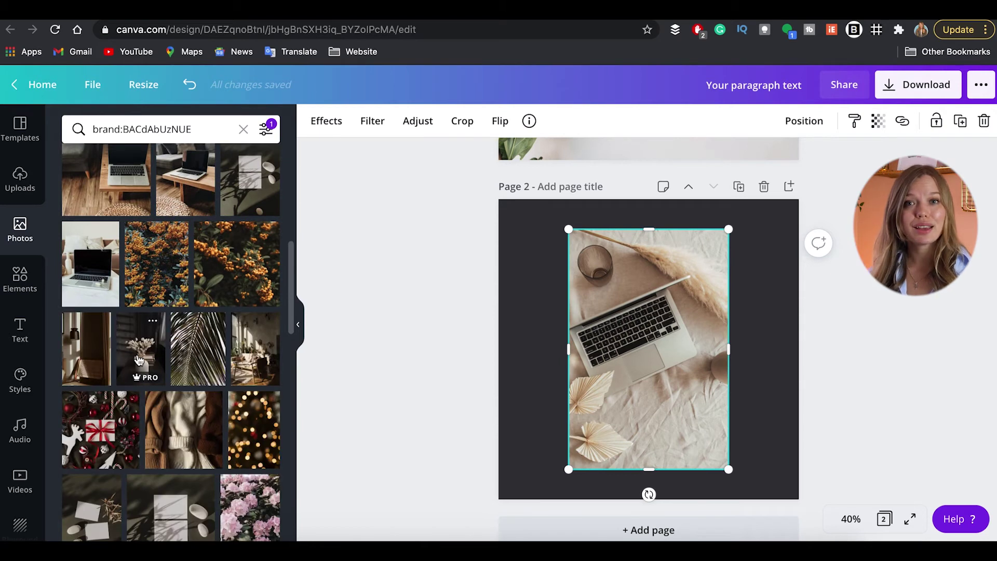
scroll(138, 360, down, 10)
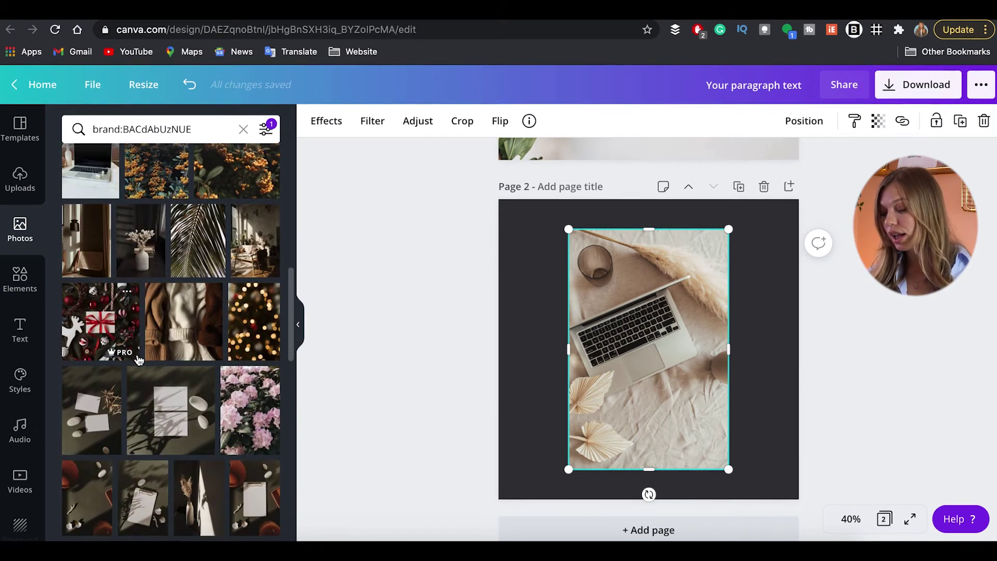
scroll(138, 360, down, 10)
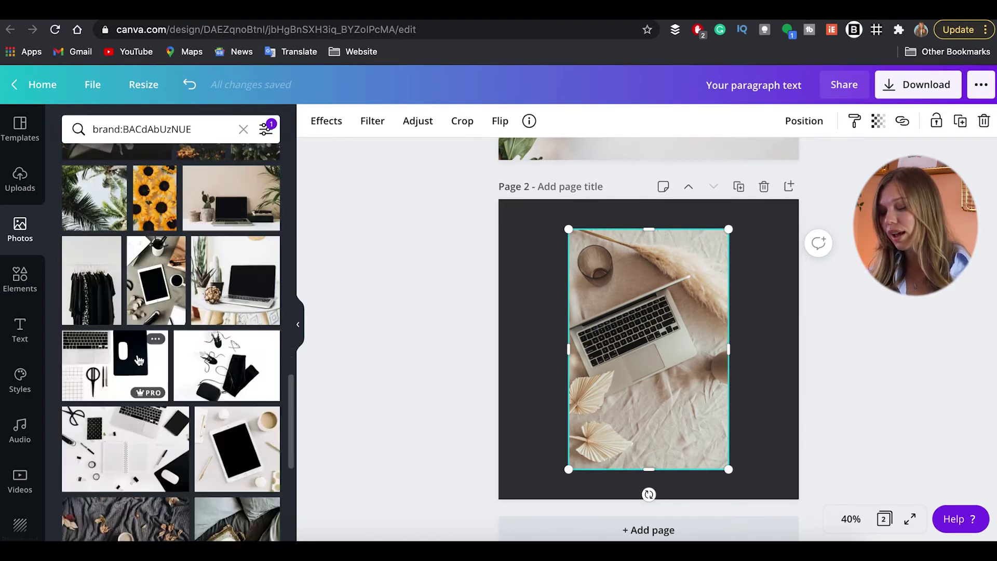
scroll(138, 360, down, 10)
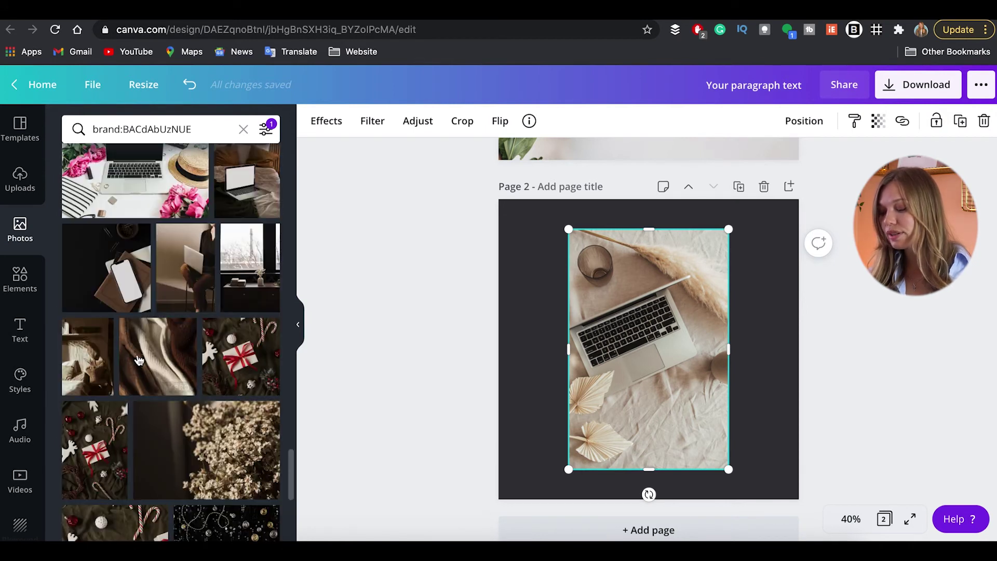
scroll(139, 355, up, 1)
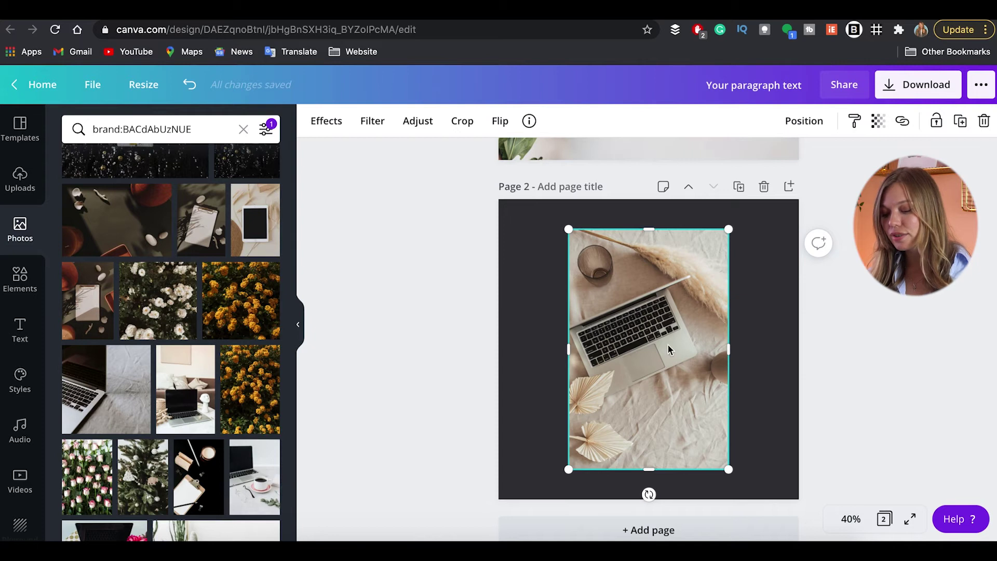
Try combining the tablet photo and the white living-room laptop photo with the laptop image on page 2.
drag(255, 219, 638, 288)
drag(629, 322, 687, 351)
drag(207, 410, 562, 287)
key(Escape)
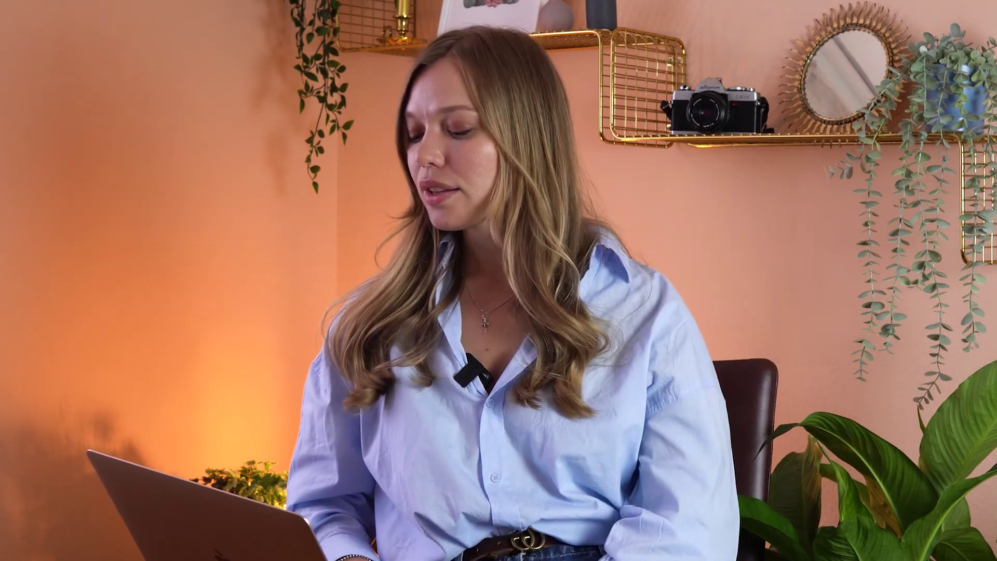
Open the GIPHY integration from the additional Canva apps.
scroll(22, 471, down, 3)
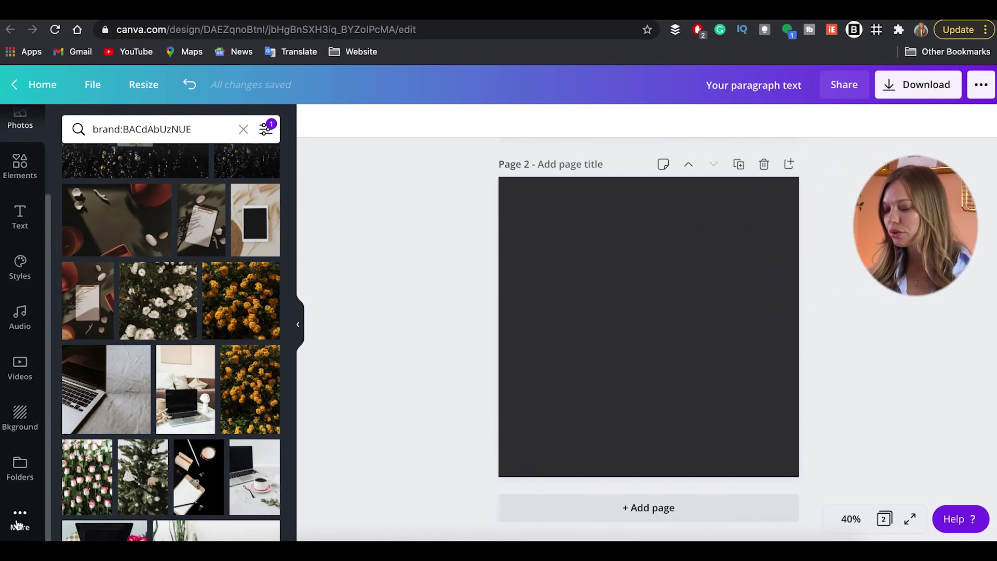
click(18, 522)
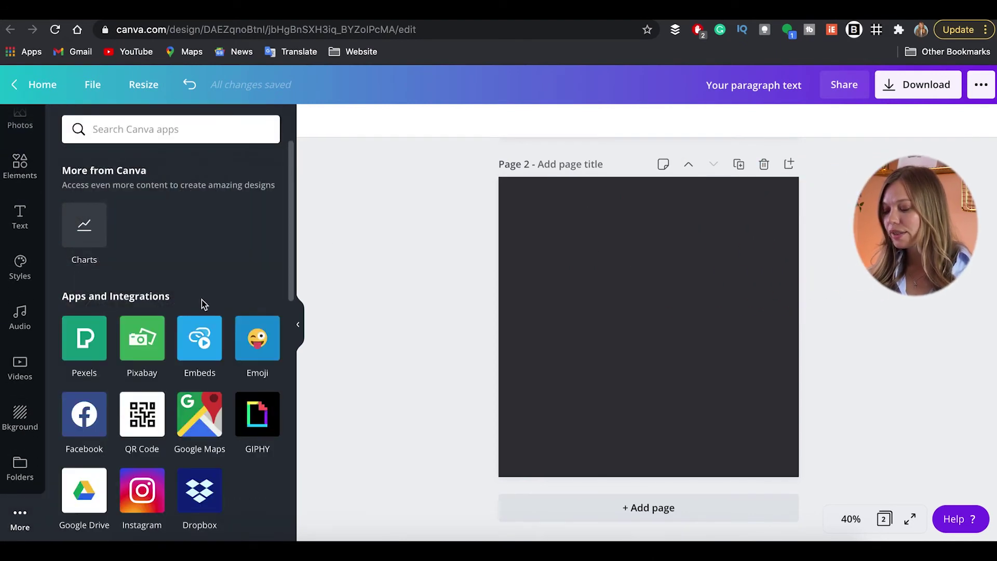
scroll(107, 245, down, 1)
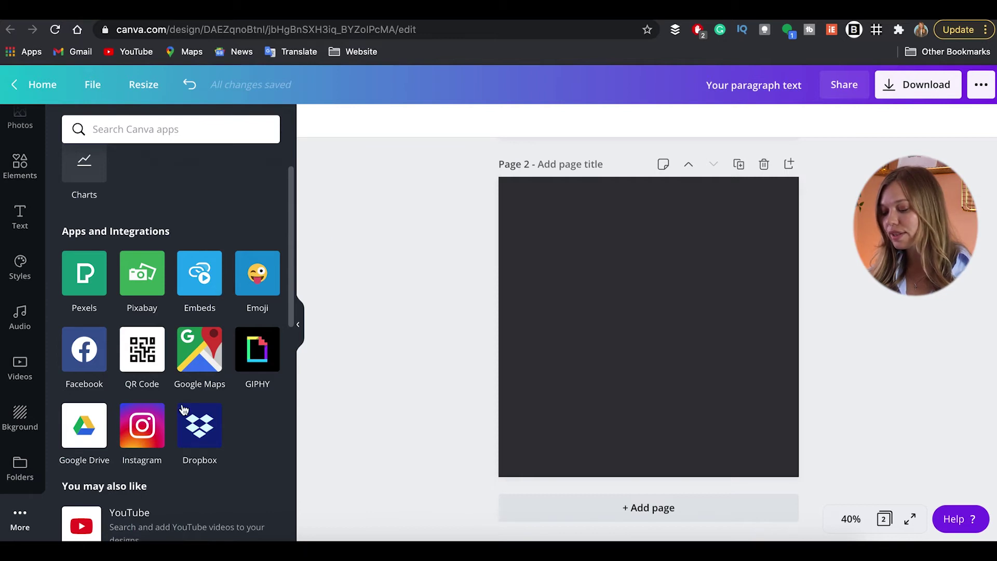
click(258, 359)
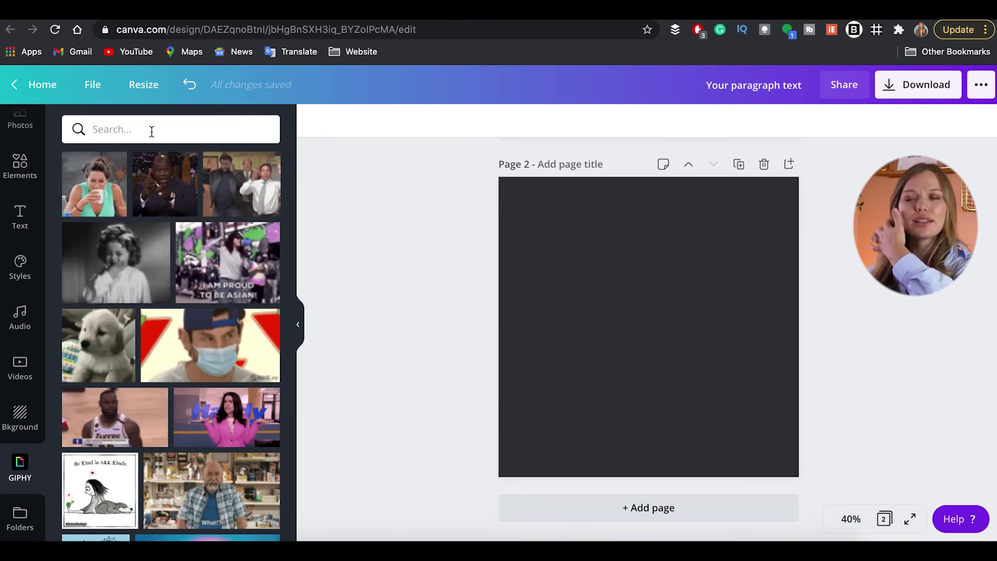
Search GIPHY for "dog transparent".
text(dog )
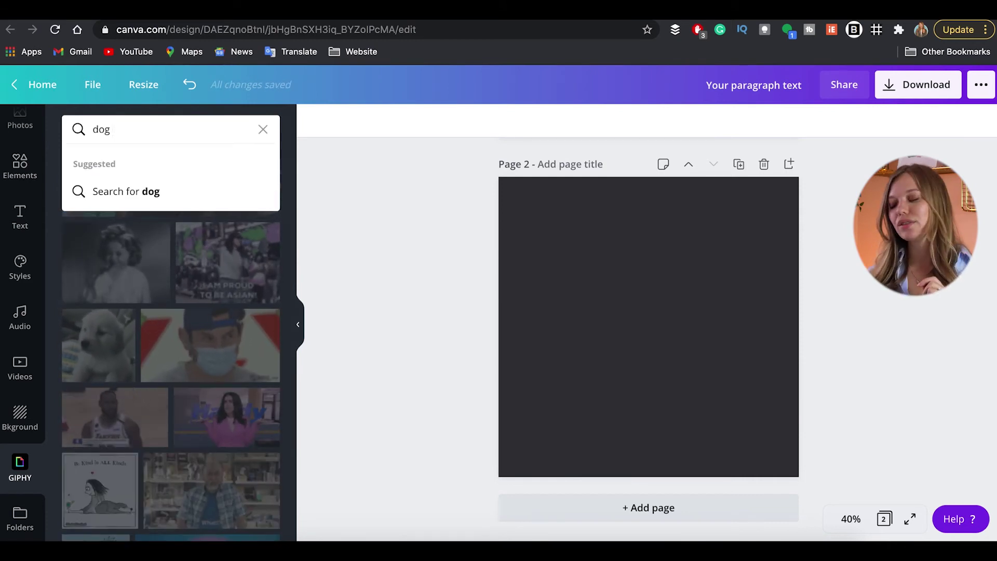
text(transp)
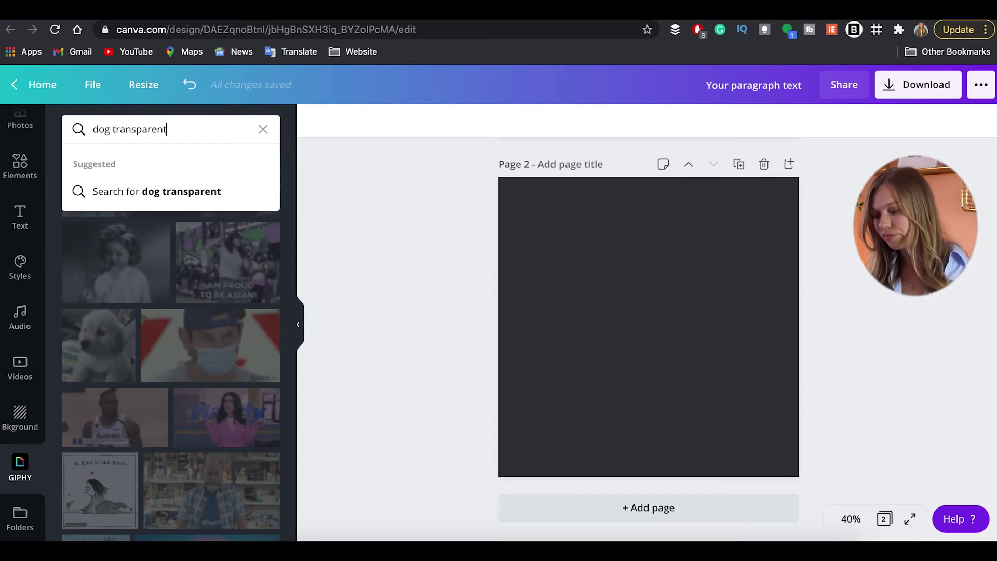
text(arent)
key(Return)
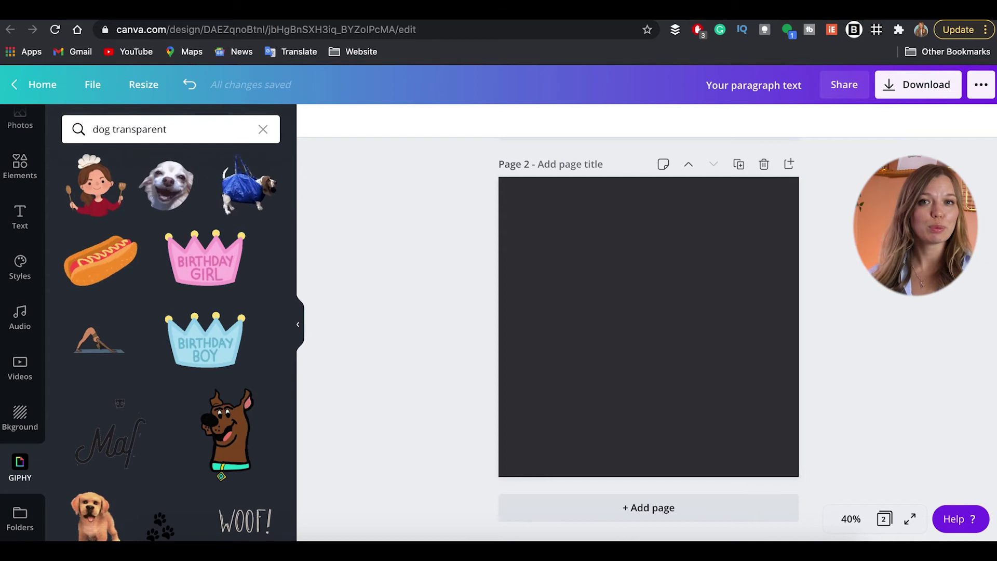
Add the animated GIF of the dog in the blue bag to page 2 and reposition it slightly higher.
click(250, 196)
drag(646, 354, 639, 299)
click(916, 315)
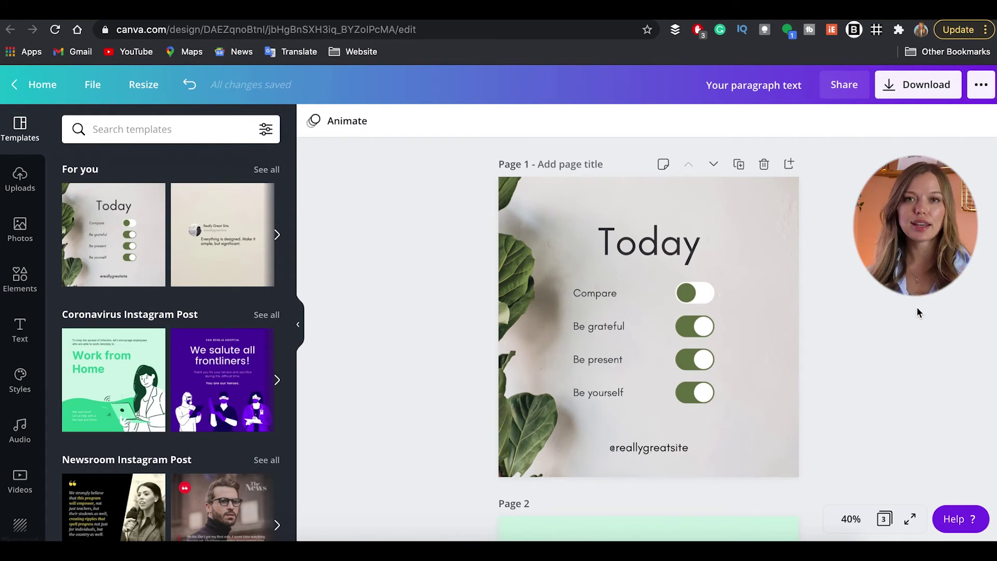
Copy the style of page 1's leafy wall background onto the background of the "Work from Home" design on page 2.
scroll(918, 312, down, 2)
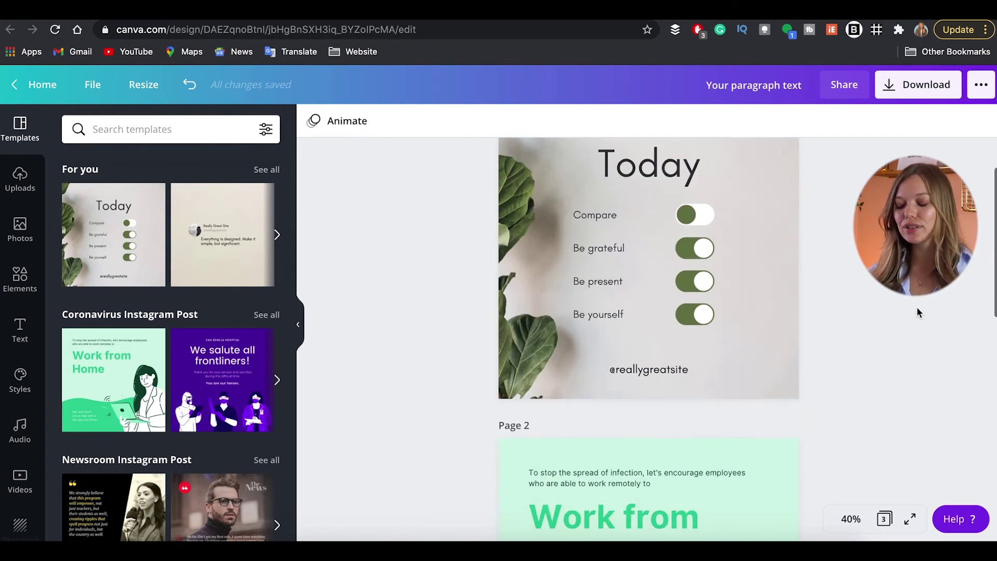
scroll(917, 312, up, 1)
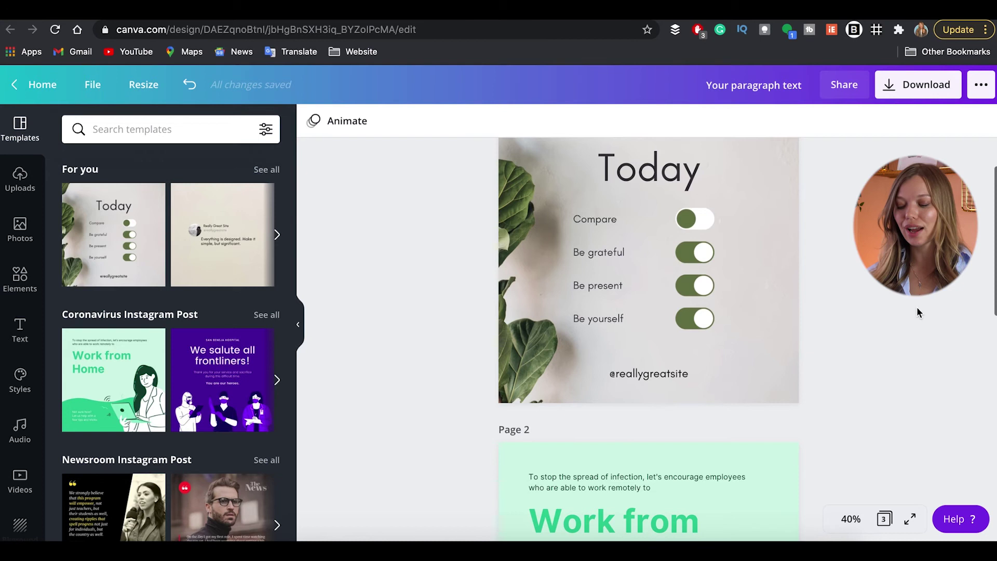
scroll(917, 312, up, 2)
scroll(918, 313, down, 2)
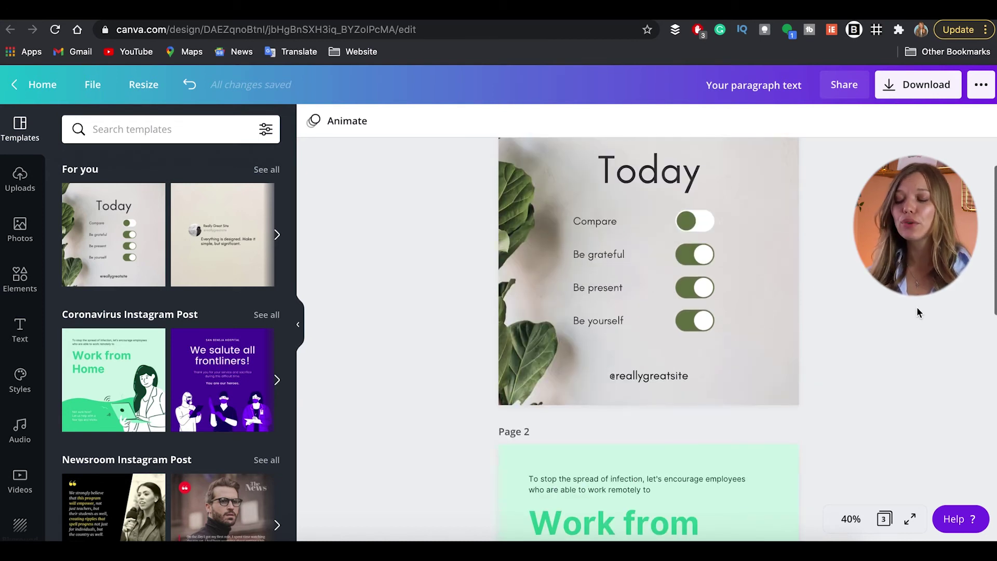
scroll(814, 248, up, 2)
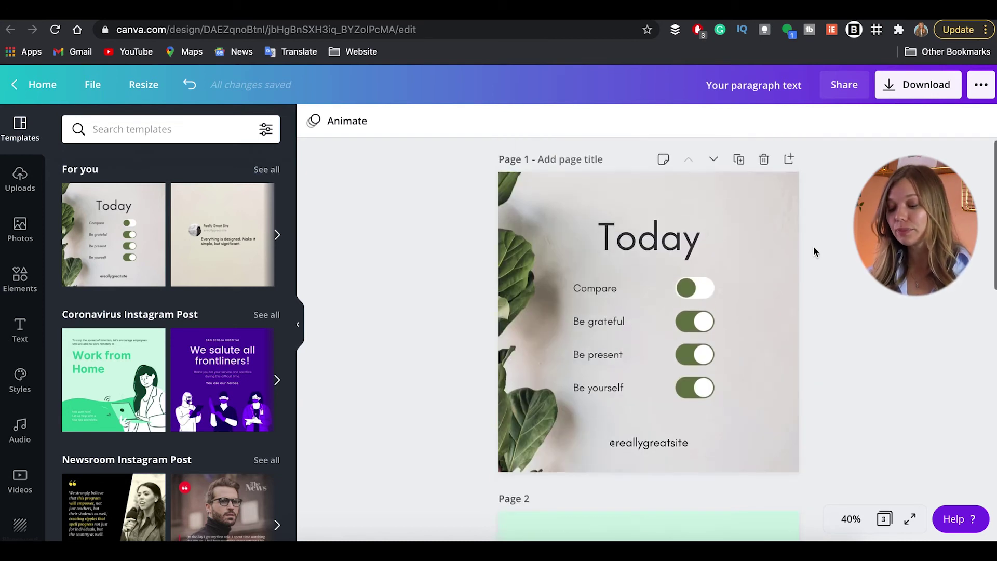
click(760, 215)
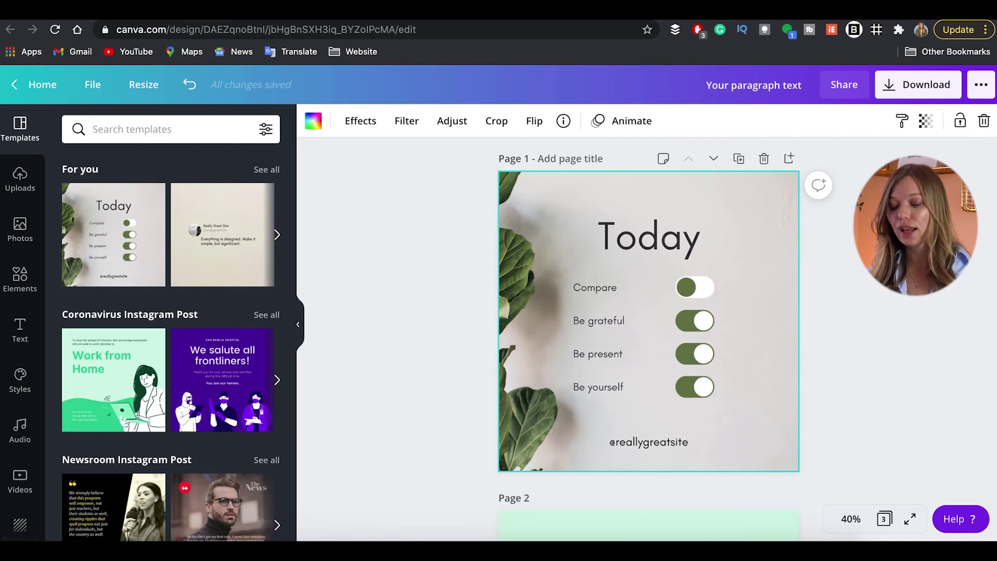
click(900, 125)
scroll(826, 156, down, 5)
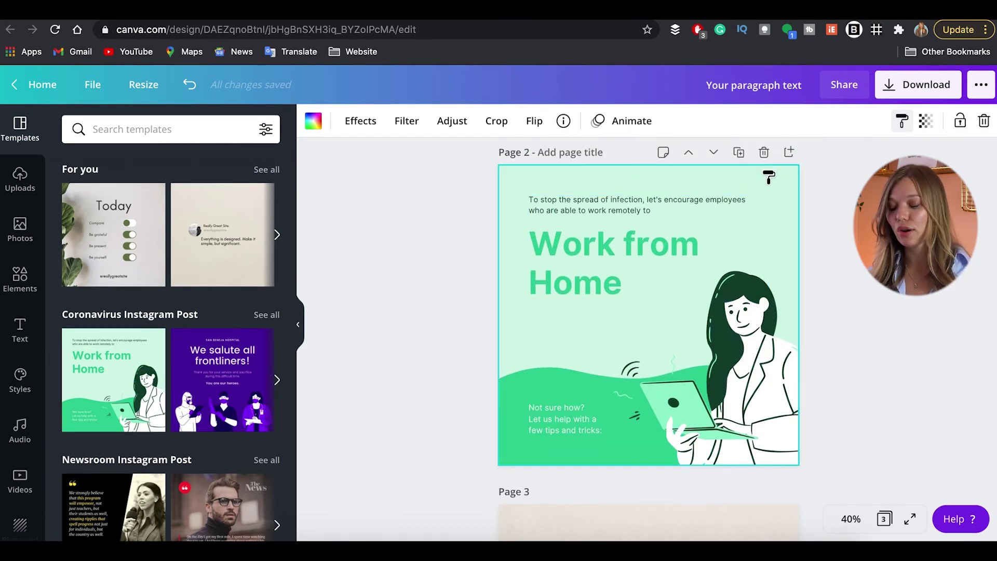
click(770, 178)
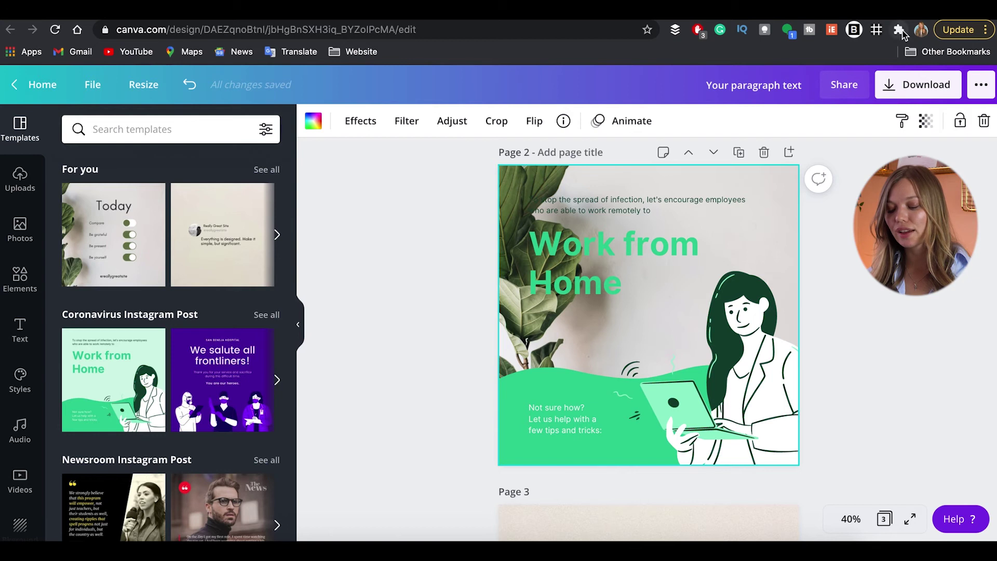
Copy the style of page 1's leafy wall background onto the beige background of page 3.
scroll(762, 230, up, 5)
scroll(762, 230, down, 10)
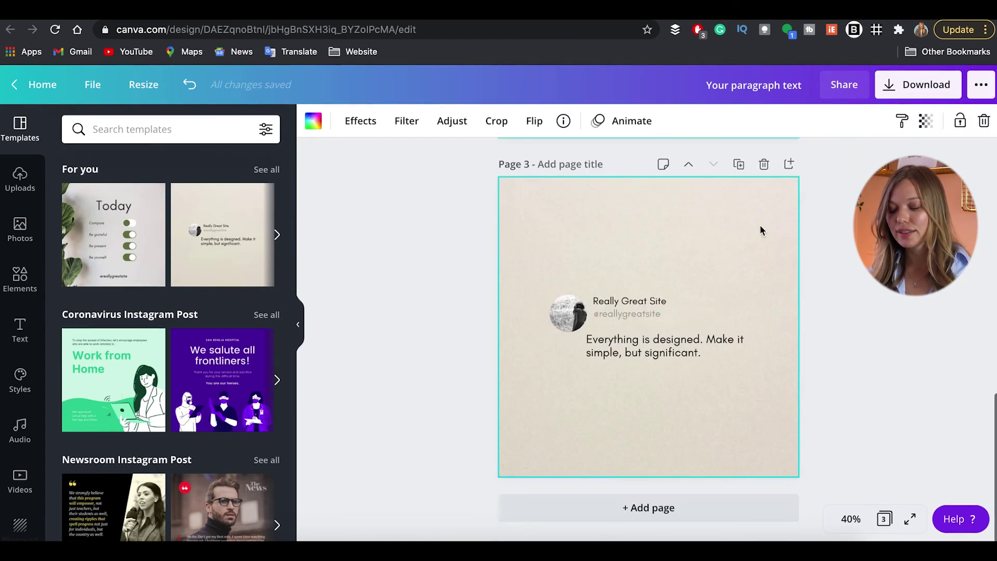
scroll(787, 189, up, 10)
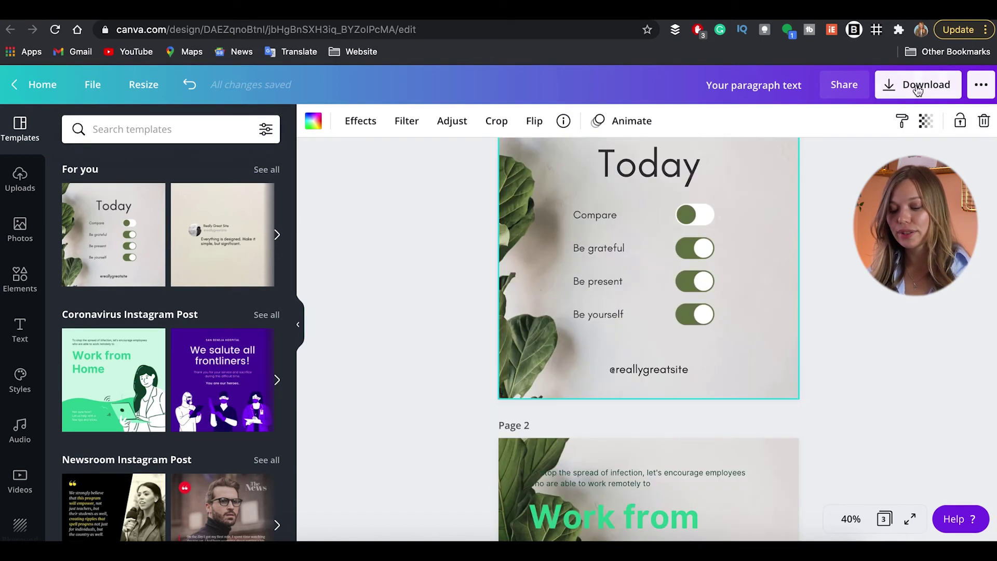
scroll(838, 239, down, 10)
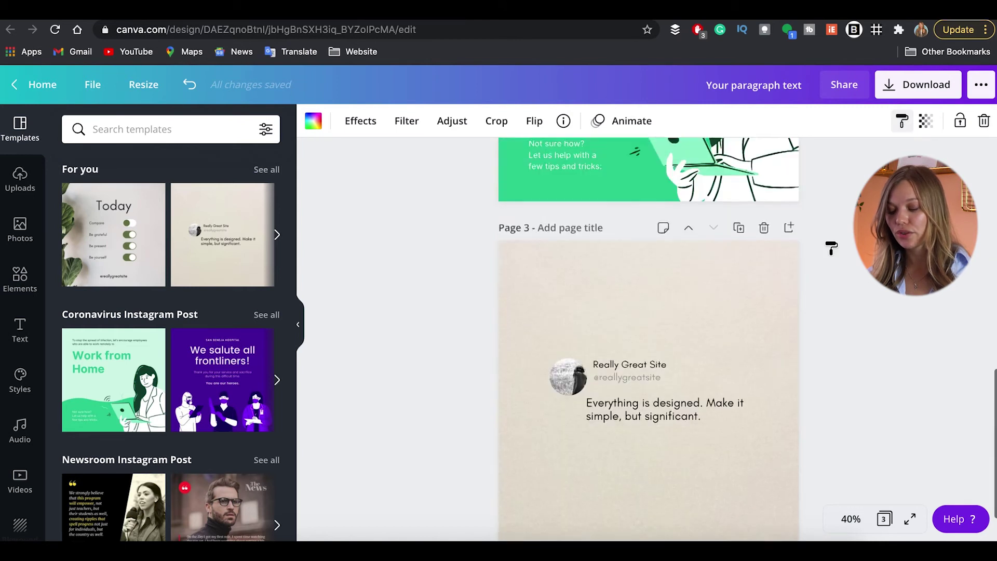
click(709, 237)
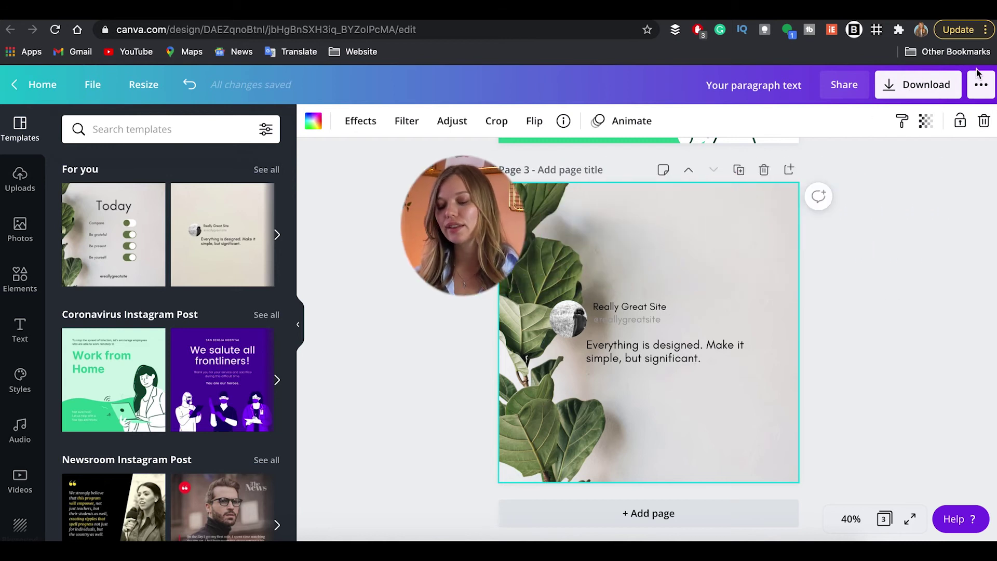
Publish the design as a team template in the "tempalte" folder.
click(981, 91)
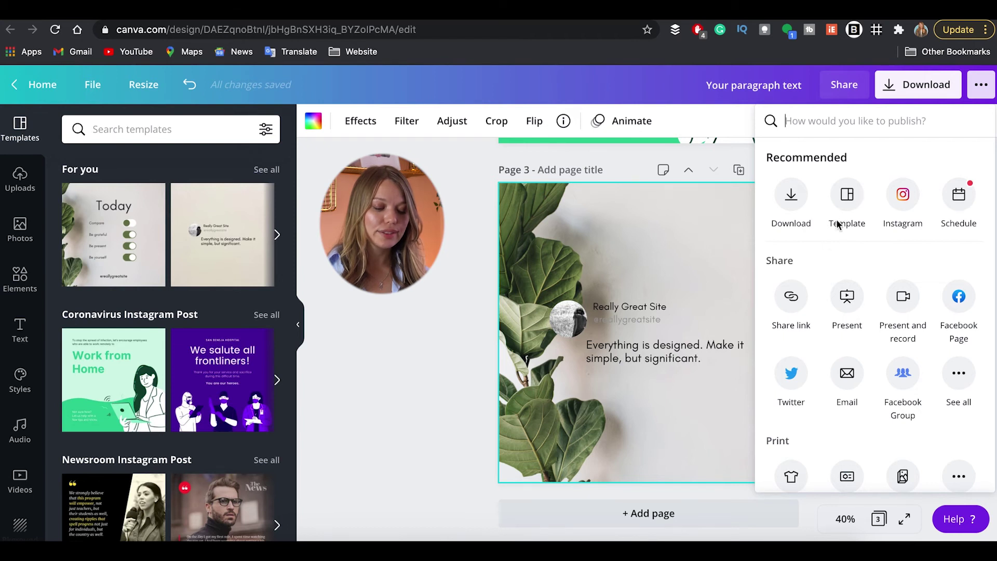
click(840, 198)
click(821, 229)
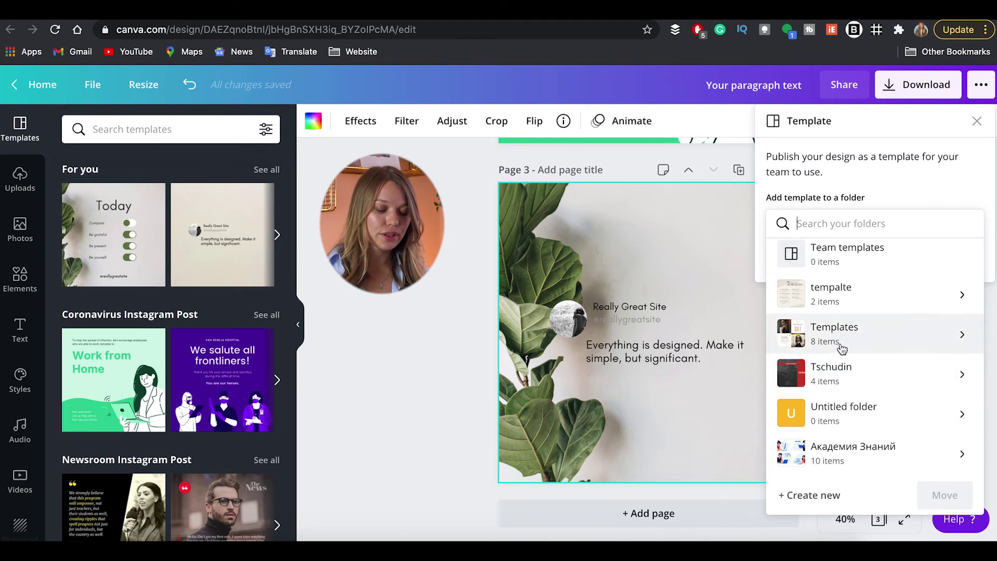
click(850, 296)
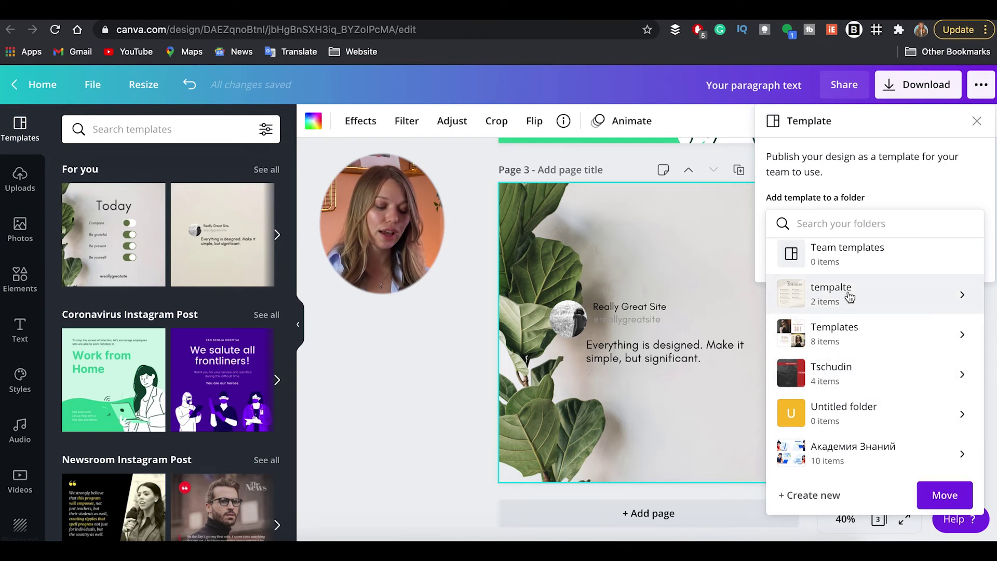
click(945, 496)
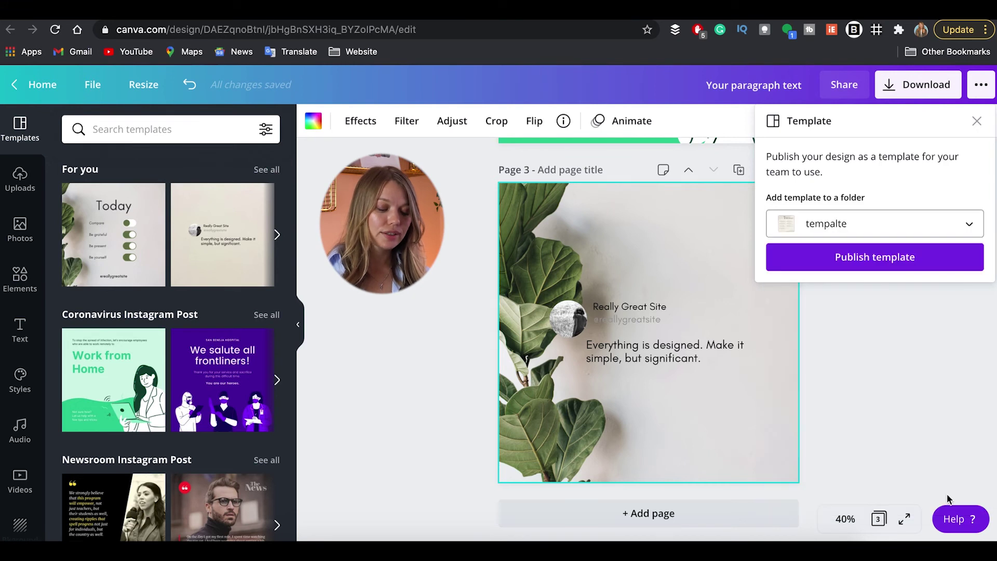
click(846, 257)
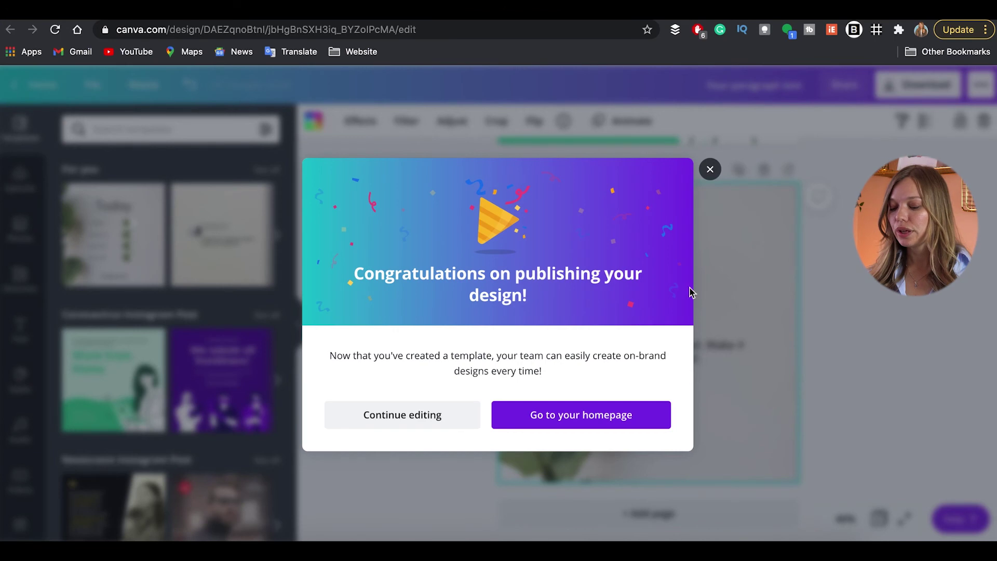
Go to the homepage and open the "tempalte" folder among all folders.
click(546, 424)
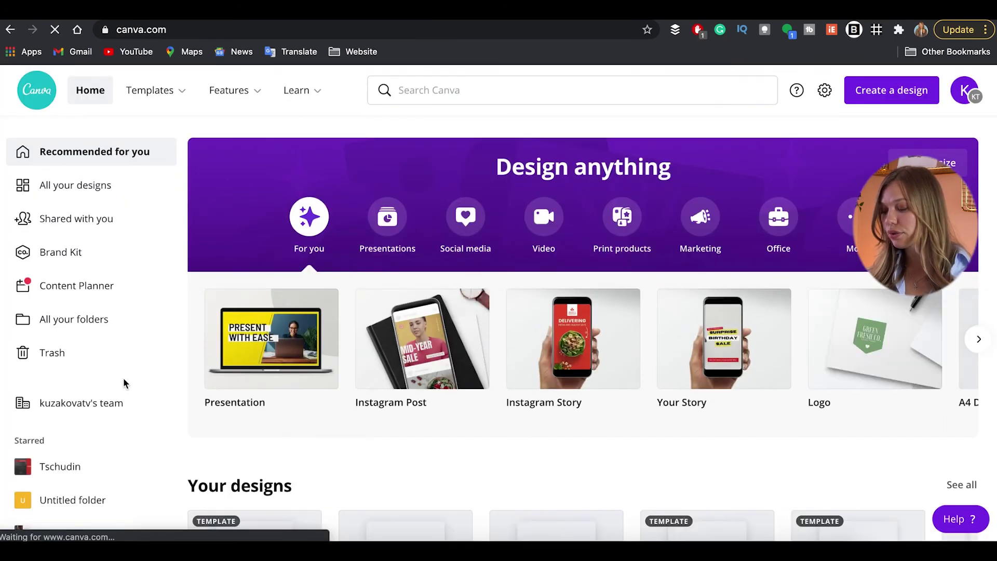
scroll(79, 364, down, 2)
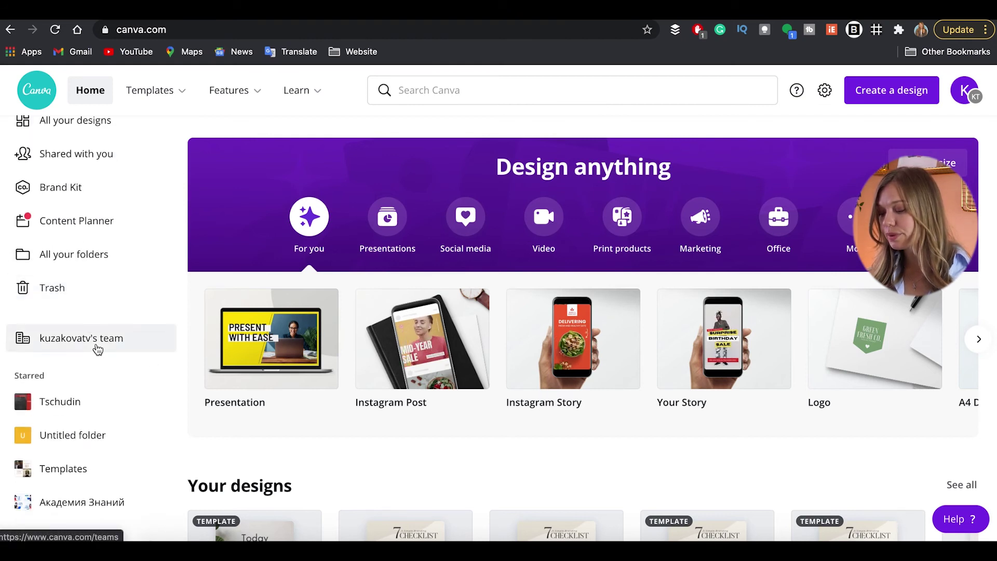
click(87, 254)
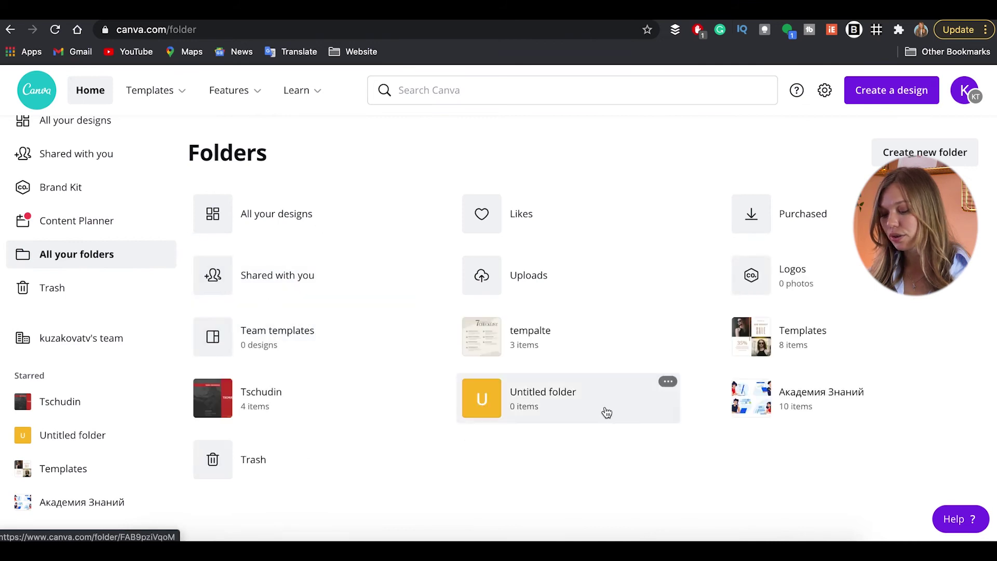
click(586, 345)
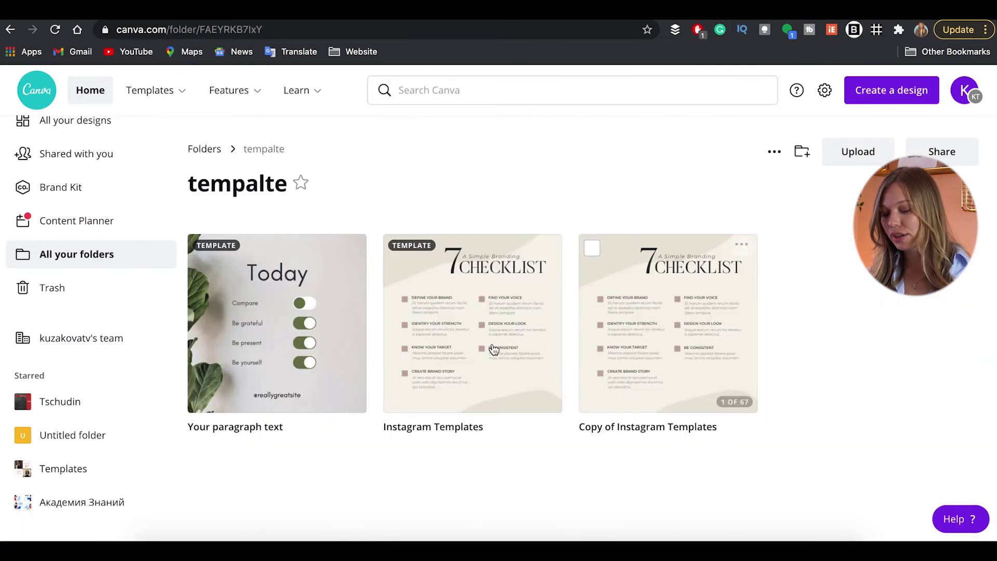
Preview the "Your paragraph text" template and page forward and back through its designs.
click(211, 322)
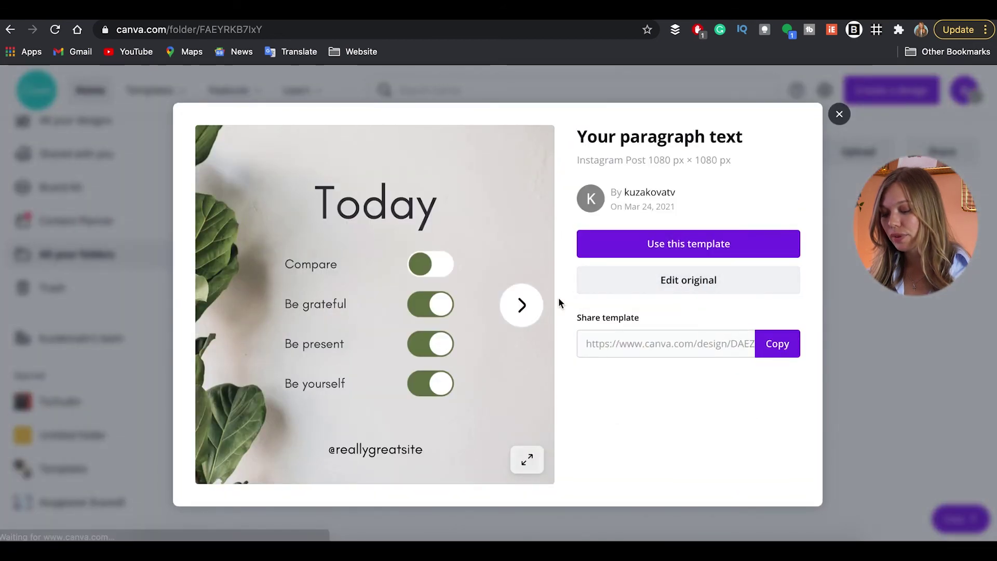
click(533, 311)
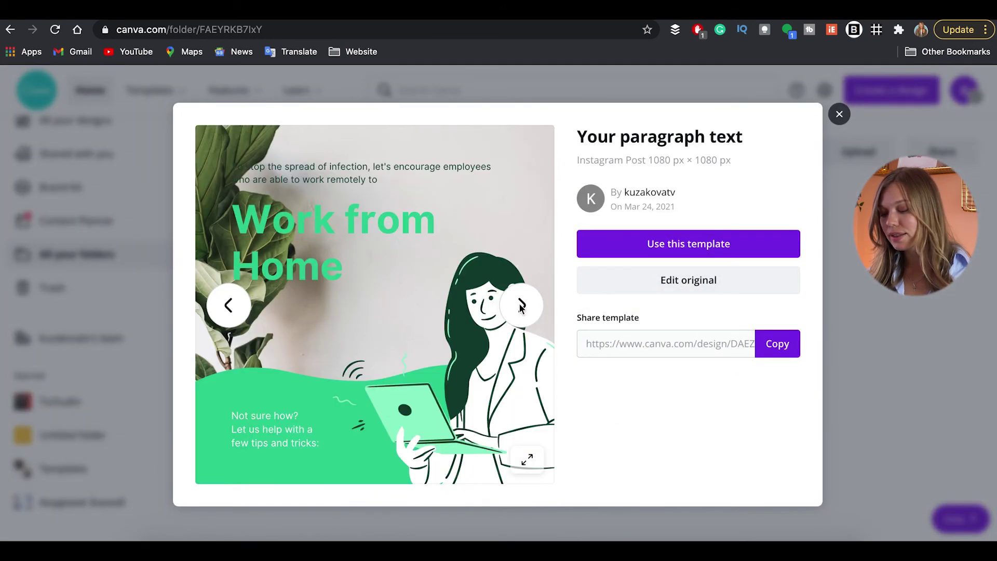
click(521, 305)
click(229, 304)
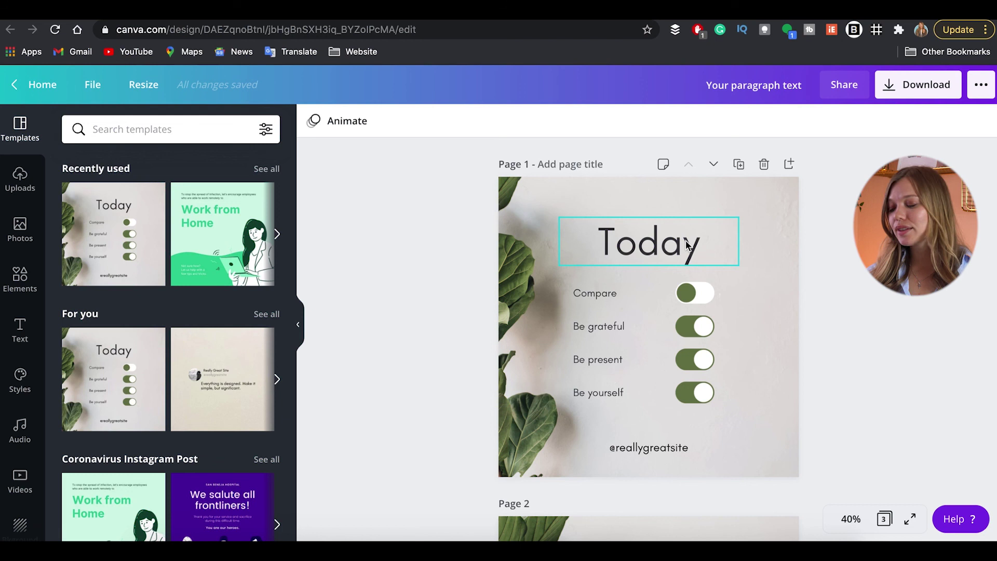
Open the design styles, browse to the trending combinations and select the background of page 1.
click(20, 382)
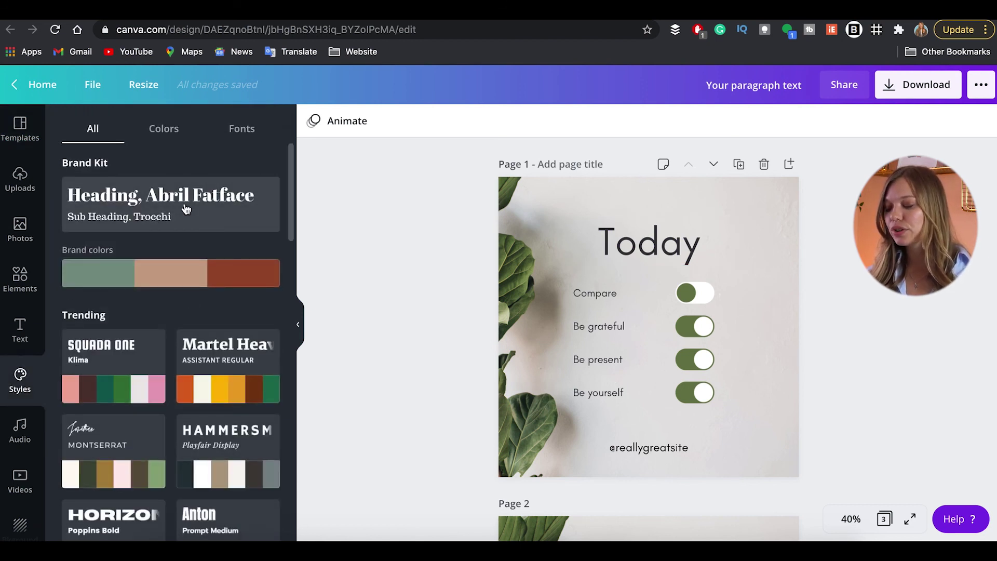
scroll(186, 209, down, 1)
scroll(139, 194, down, 1)
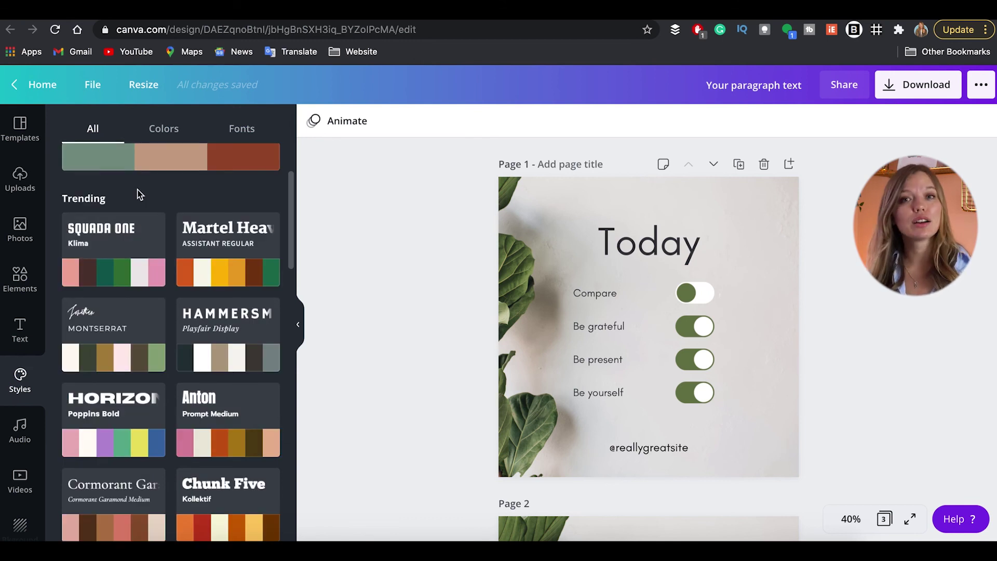
click(605, 207)
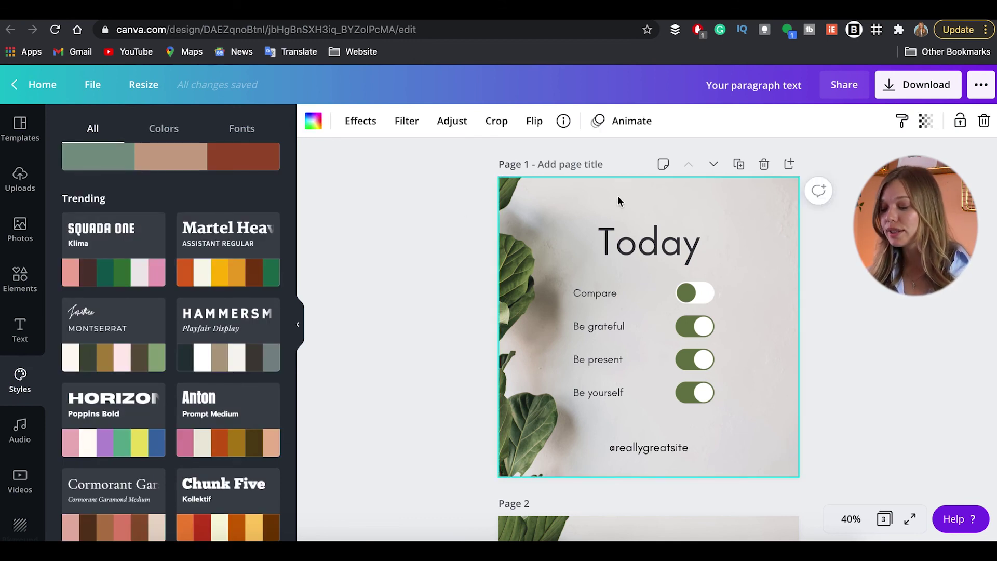
Try the trending Squada One and Klima style on page 1 and shuffle its colors several times.
click(115, 244)
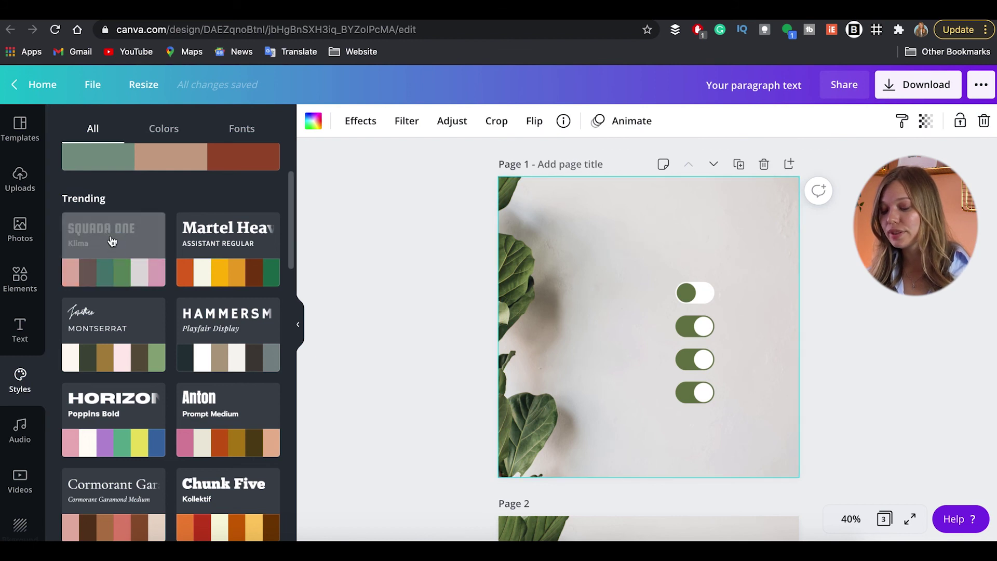
click(108, 278)
click(110, 278)
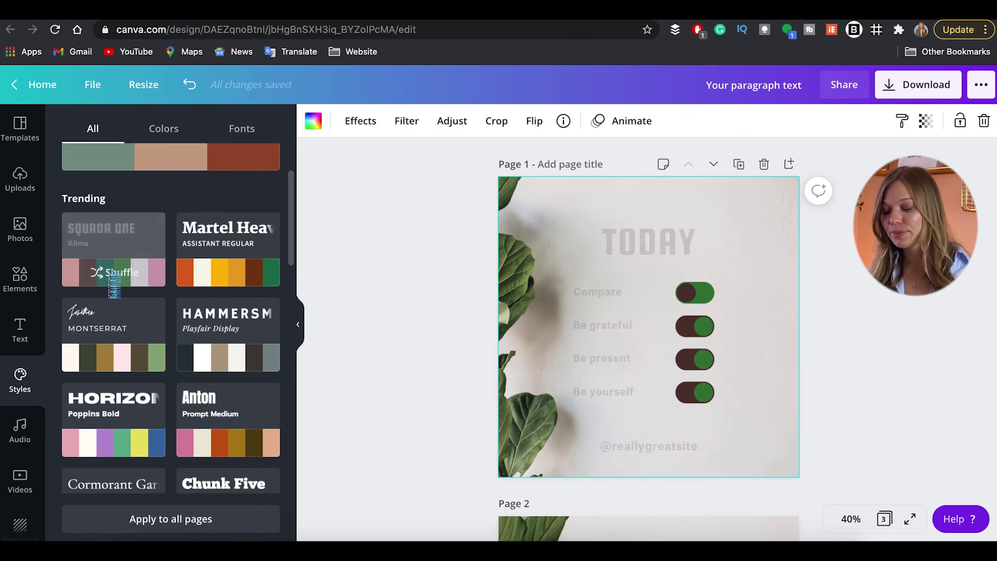
click(123, 276)
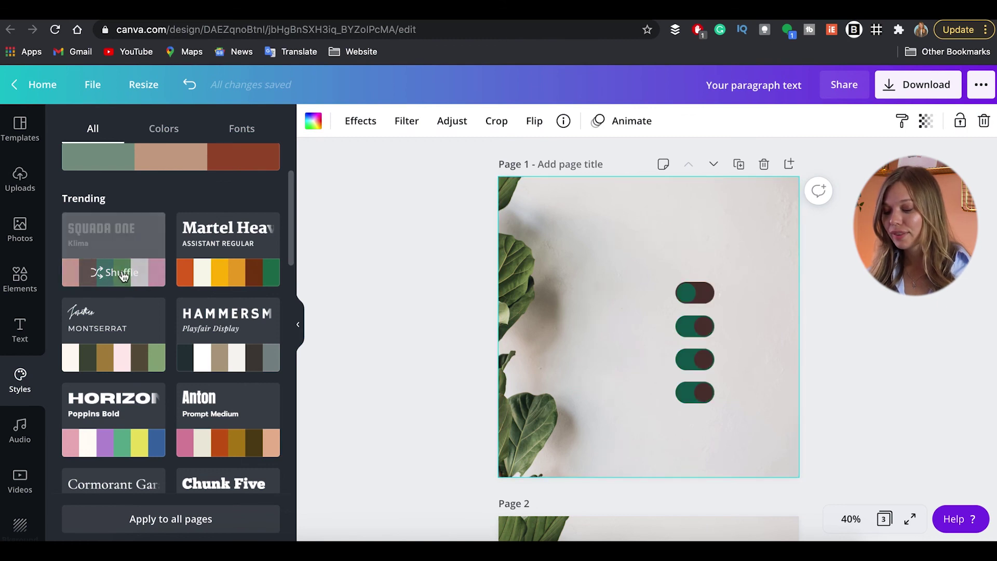
click(127, 280)
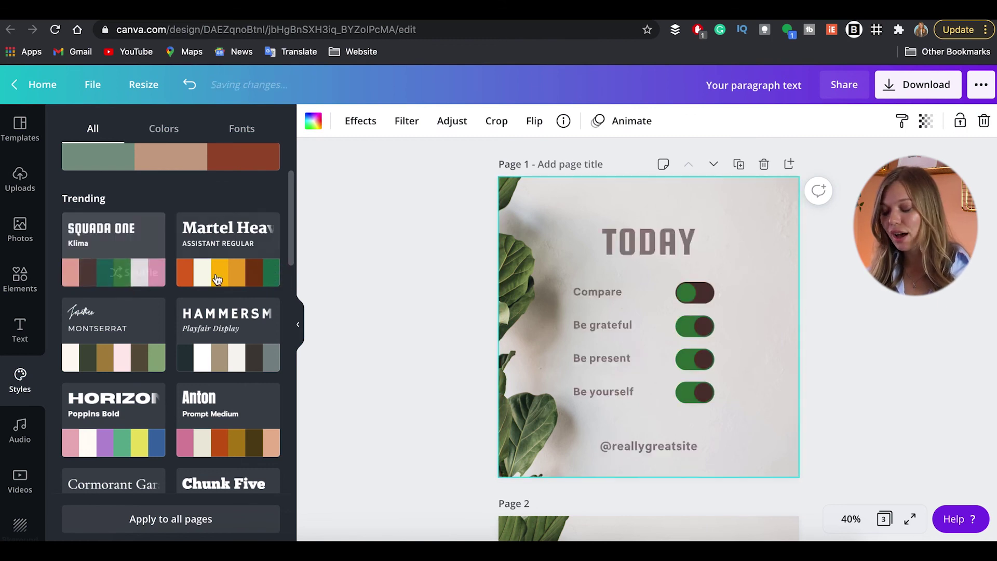
Apply the trending handwritten-script and Montserrat style to page 1 and shuffle its colors to gold and dark green toggles.
click(111, 335)
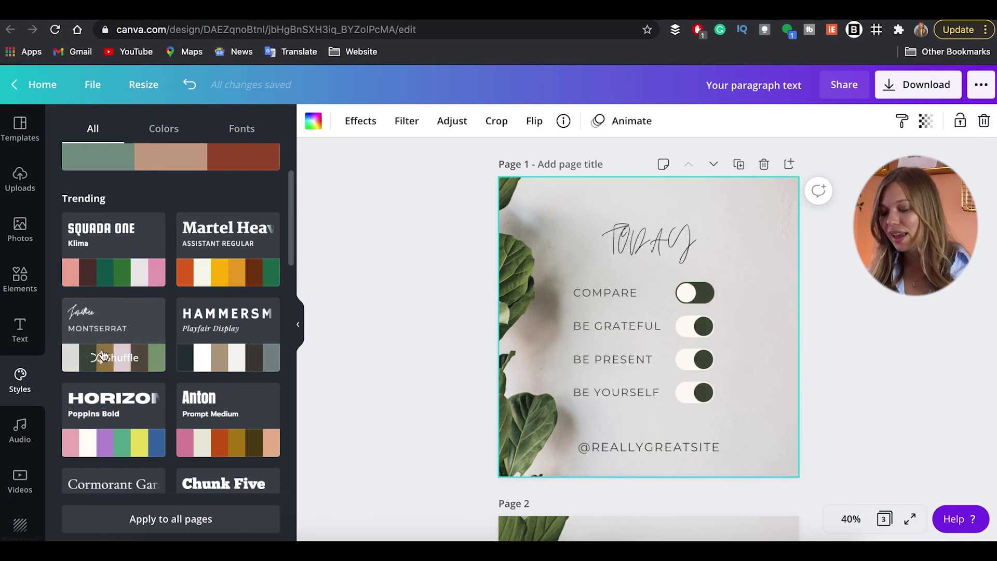
click(108, 368)
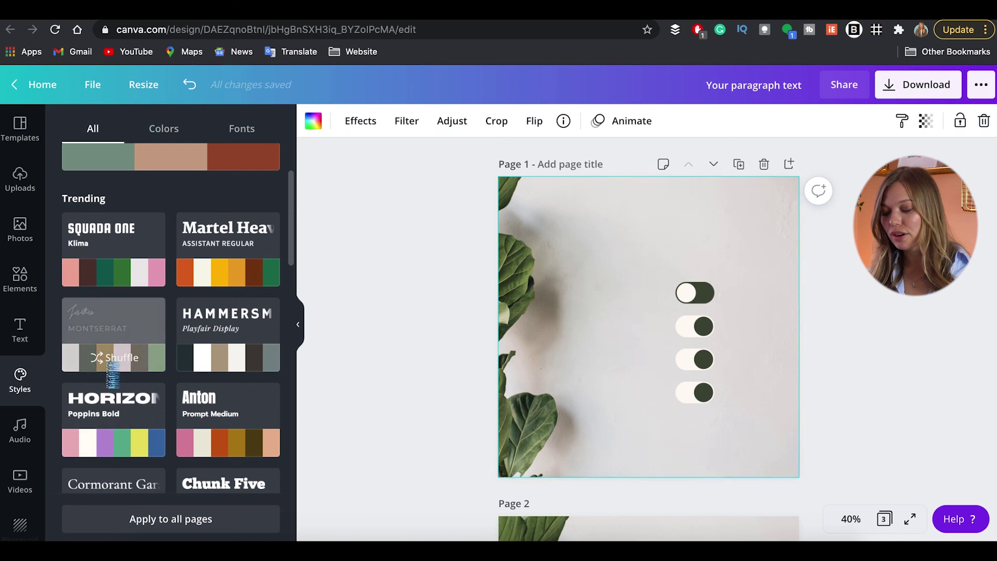
click(106, 355)
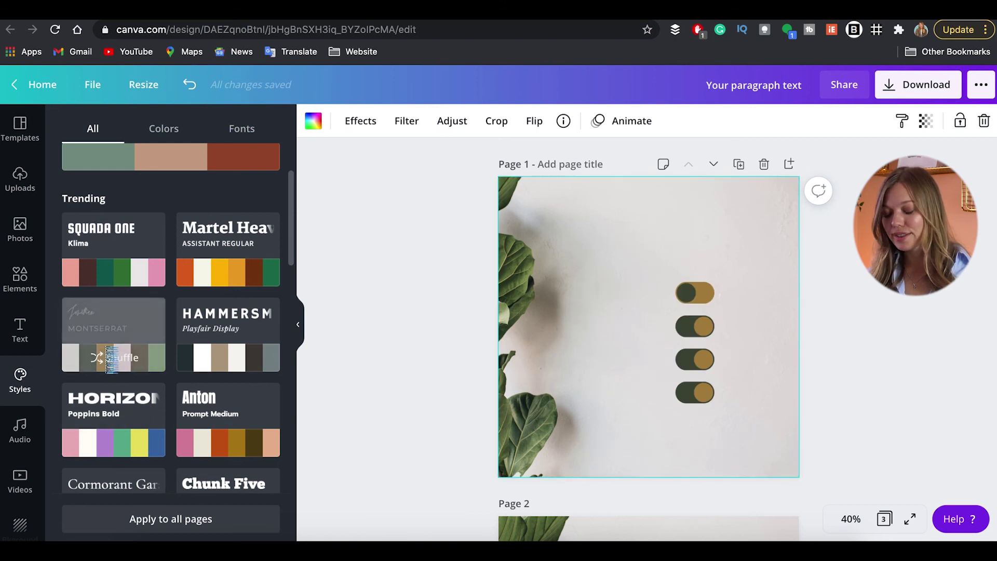
View the separate color palettes and font combinations offered among the styles.
scroll(176, 290, up, 2)
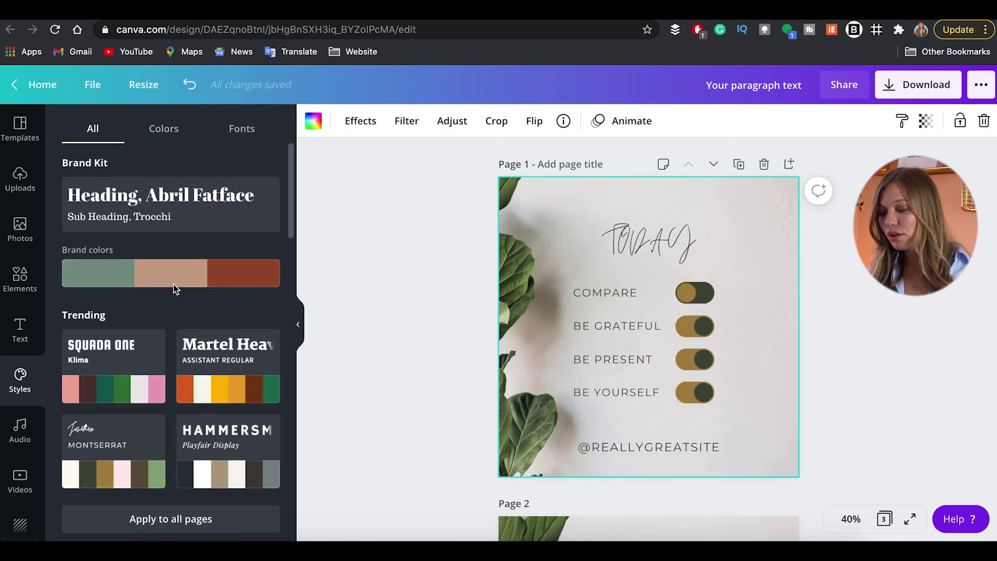
click(162, 131)
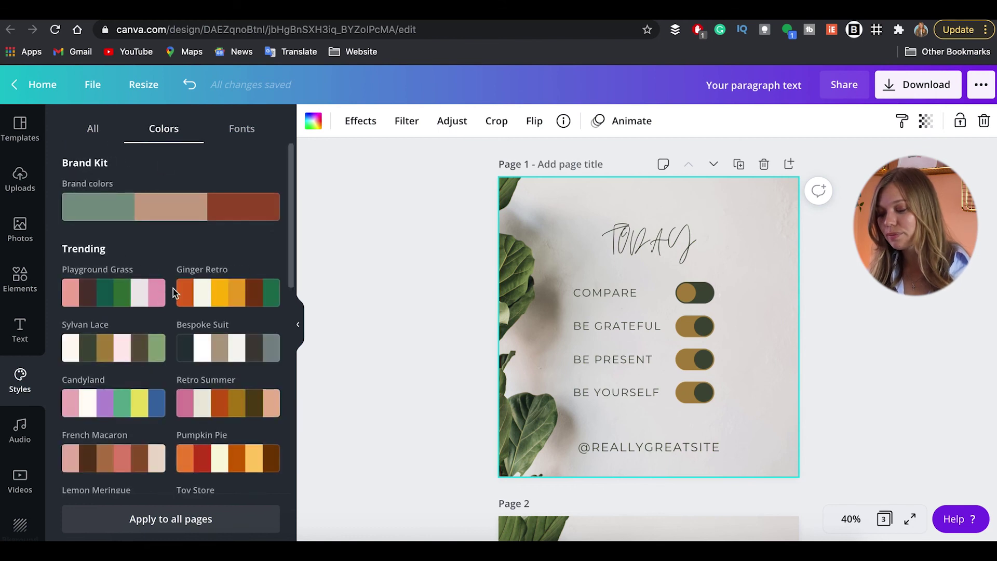
click(242, 130)
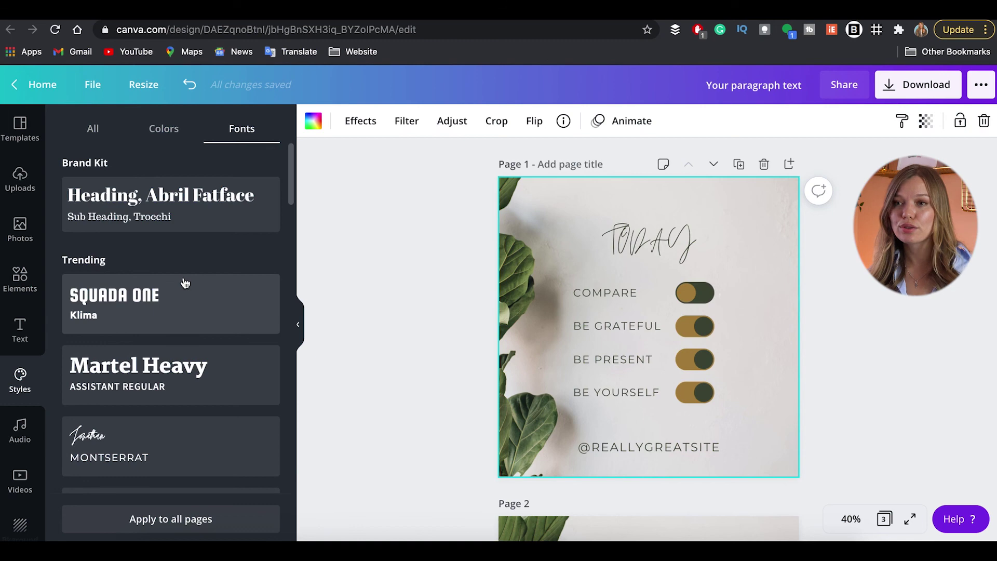